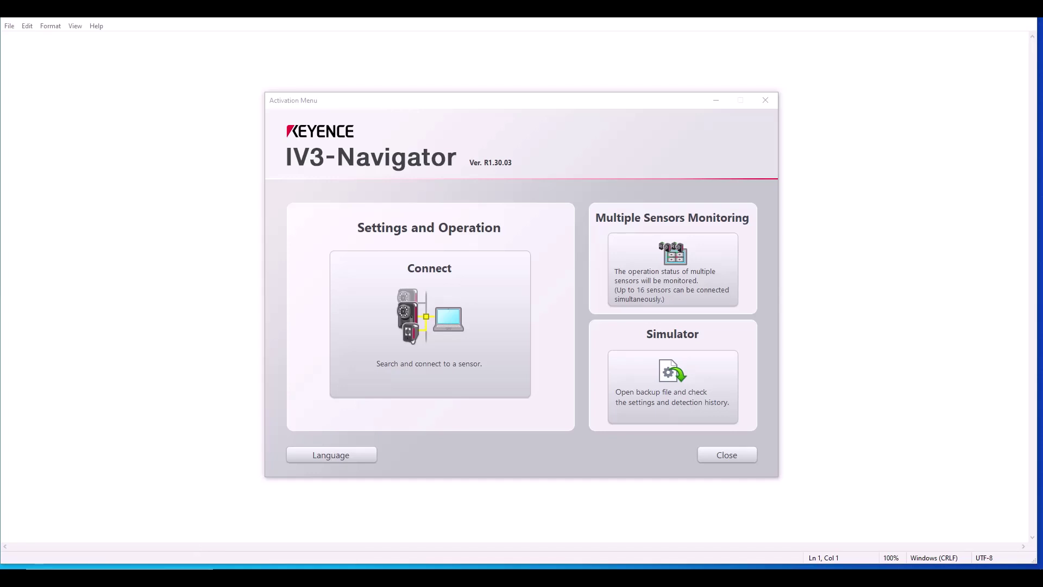
Step: Launch Control Panel from Windows search and go to Windows Defender Firewall
{"action": "key", "text": "super"}
{"action": "type", "text": "control pan"}
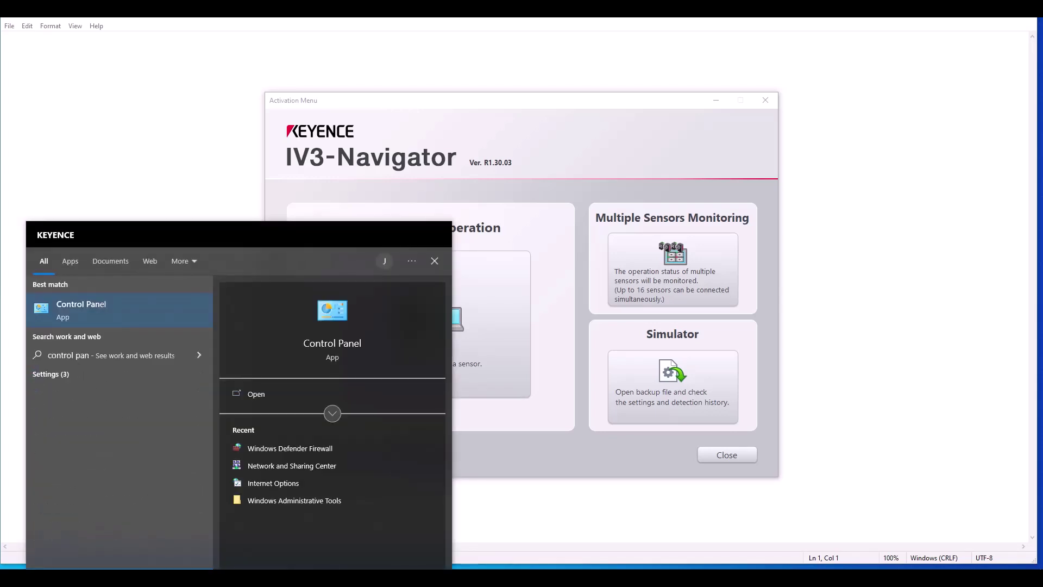
{"action": "key", "text": "Return"}
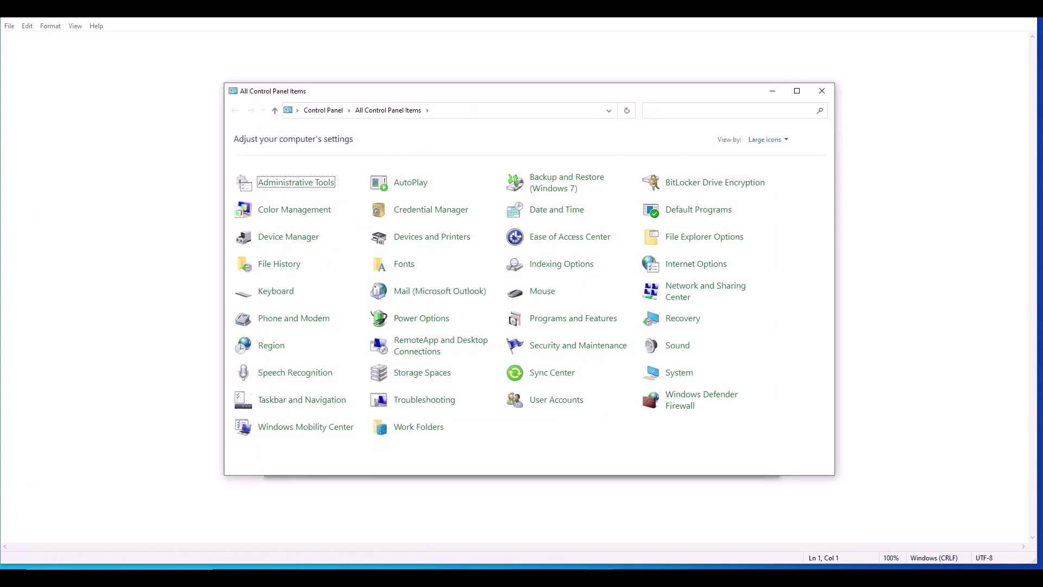
{"action": "left_click", "coordinate": [677, 411]}
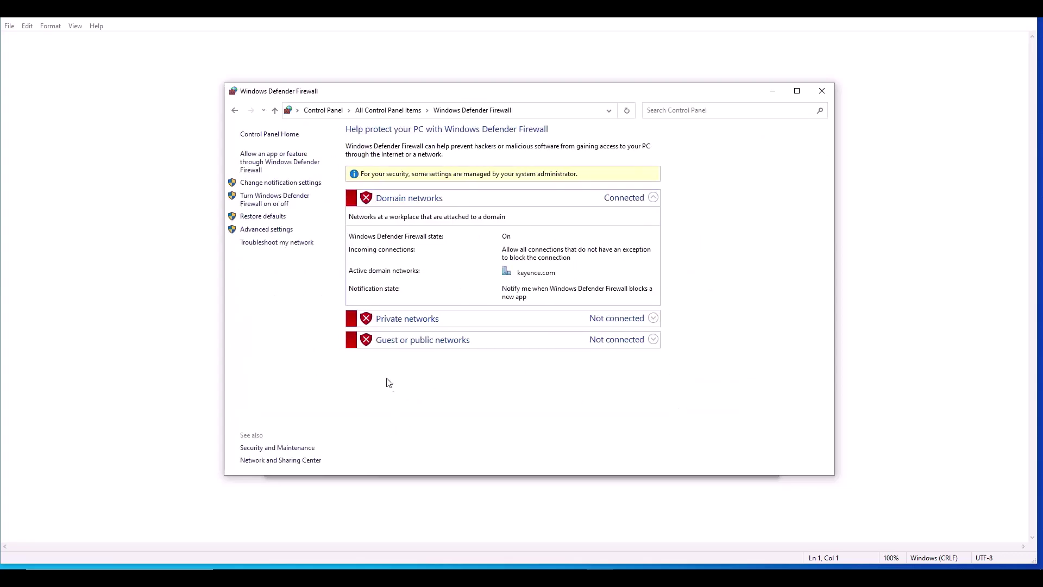
Step: Show the allowed-apps list, scroll through it, and unlock it with Change settings
{"action": "left_click", "coordinate": [275, 163]}
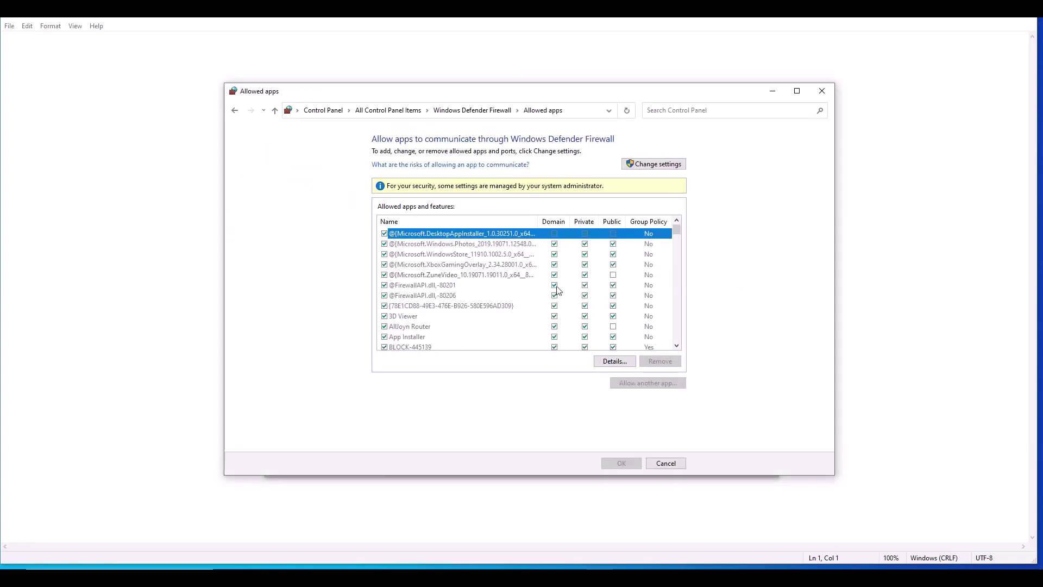
{"action": "scroll", "coordinate": [557, 290], "scroll_direction": "down", "scroll_amount": 5}
{"action": "scroll", "coordinate": [557, 290], "scroll_direction": "down", "scroll_amount": 4}
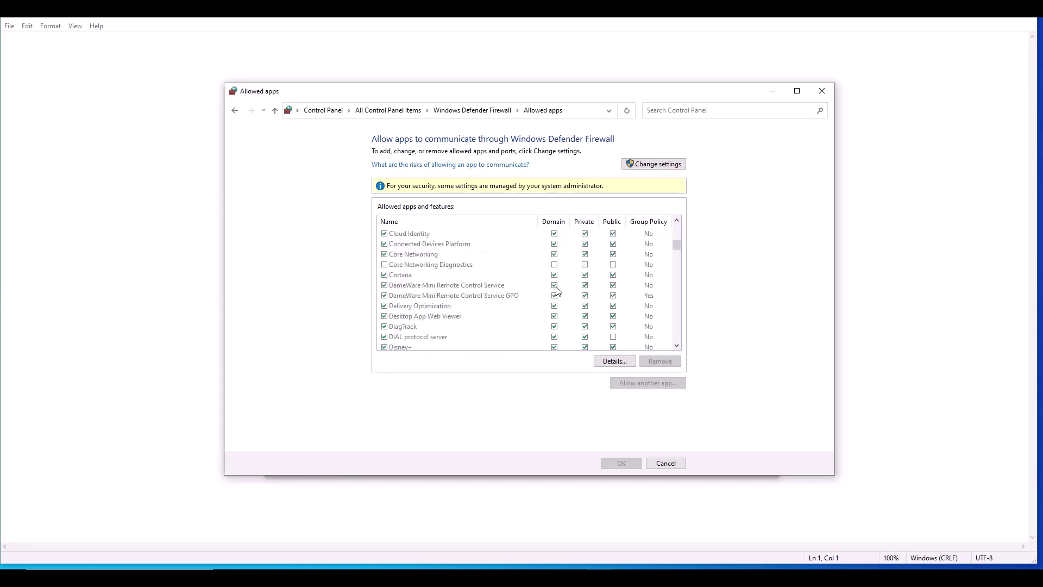
{"action": "scroll", "coordinate": [551, 290], "scroll_direction": "down", "scroll_amount": 2}
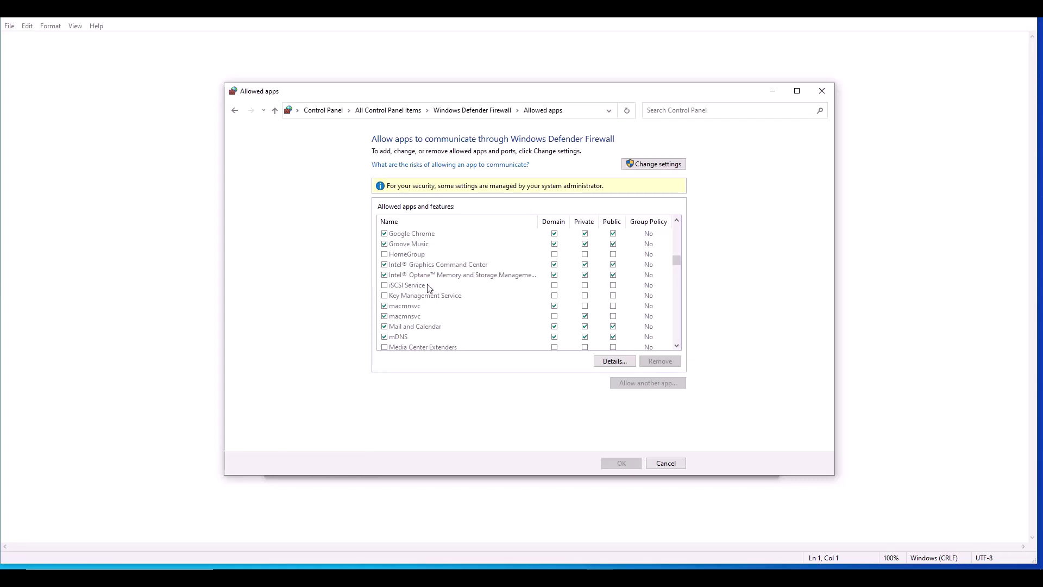
{"action": "left_click", "coordinate": [650, 168]}
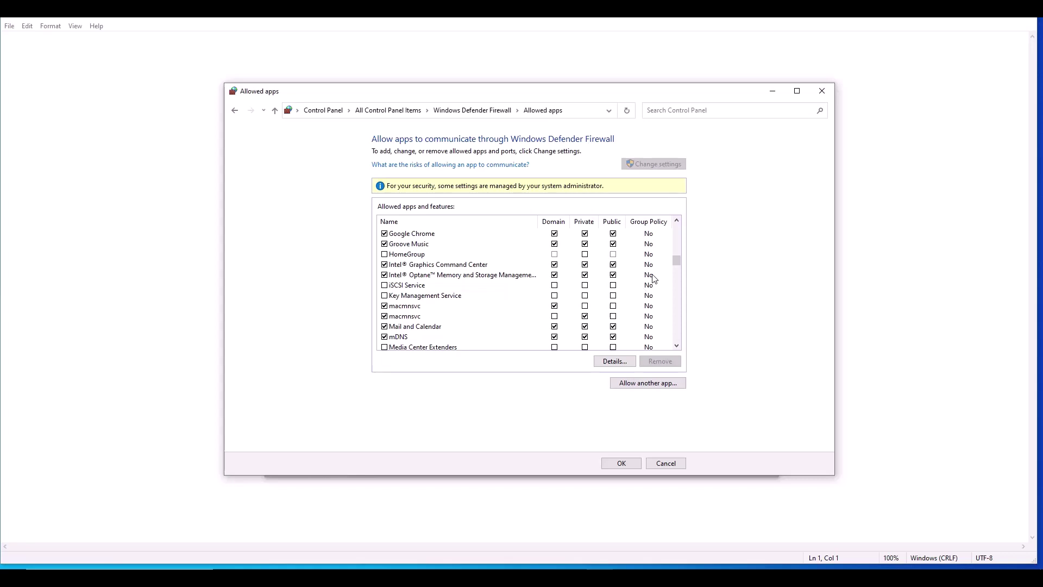
Step: Begin 'Allow another app', cancel the Browse dialog, and narrow Notepad to reveal the desktop
{"action": "left_click", "coordinate": [641, 385]}
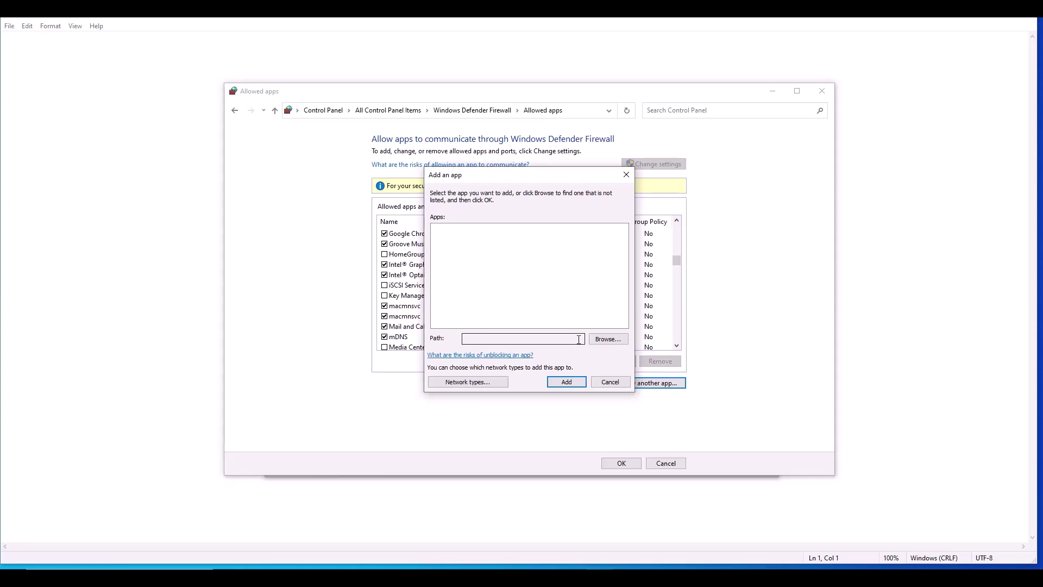
{"action": "left_click", "coordinate": [593, 339]}
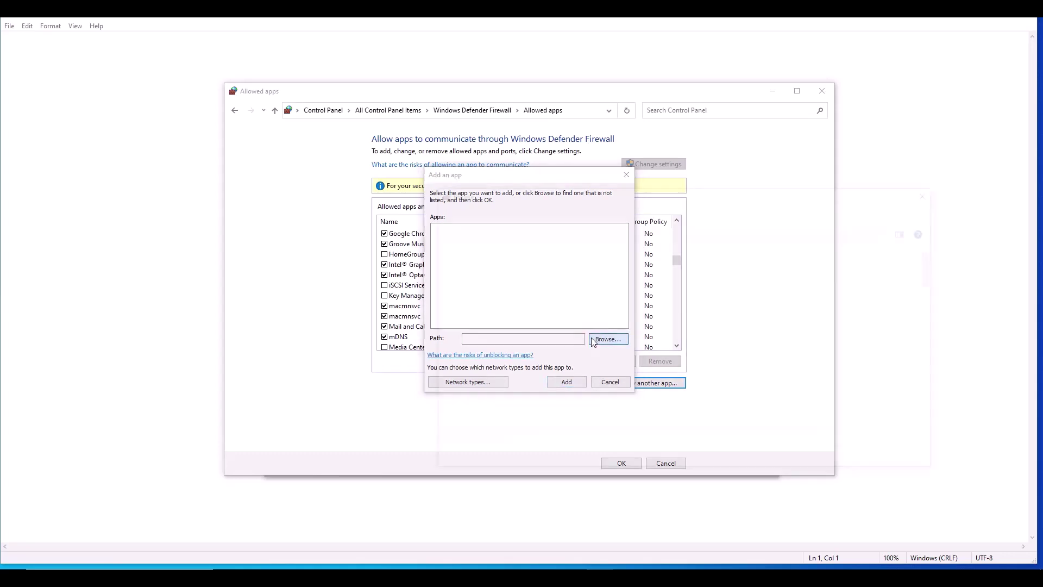
{"action": "left_click_drag", "start_coordinate": [641, 194], "coordinate": [559, 180]}
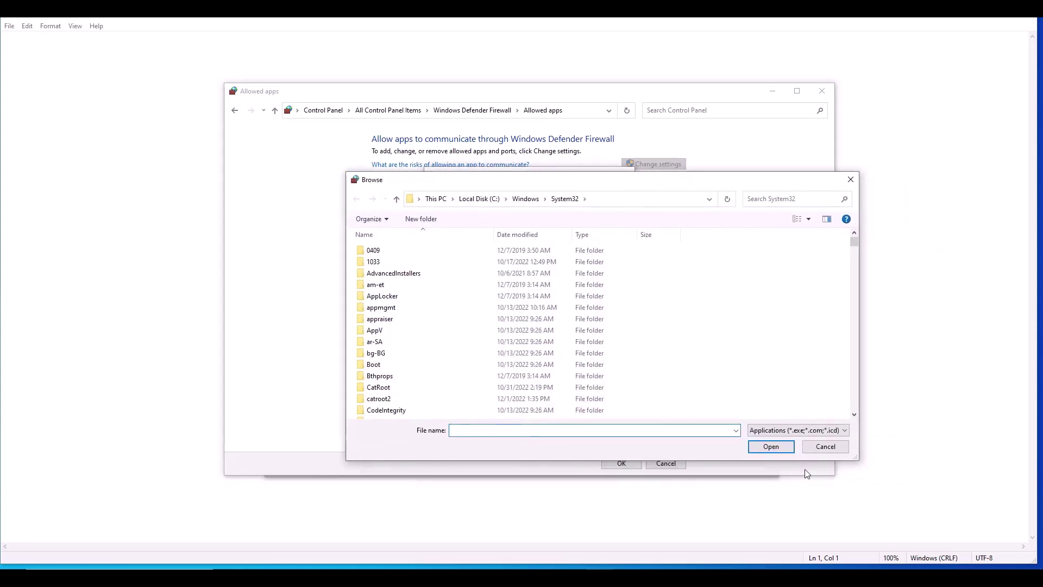
{"action": "left_click", "coordinate": [827, 449]}
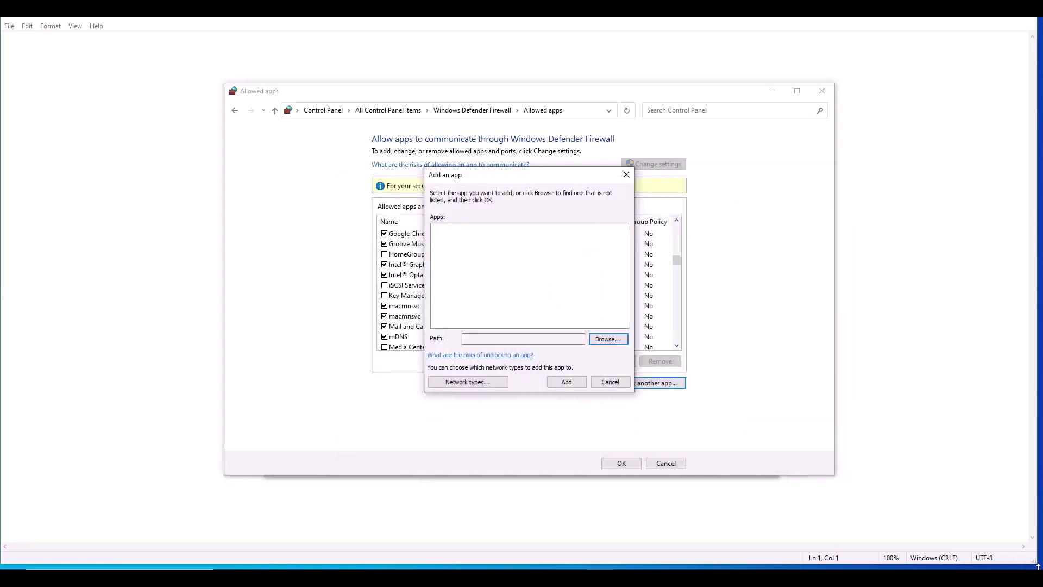
{"action": "left_click_drag", "start_coordinate": [1031, 561], "coordinate": [964, 565]}
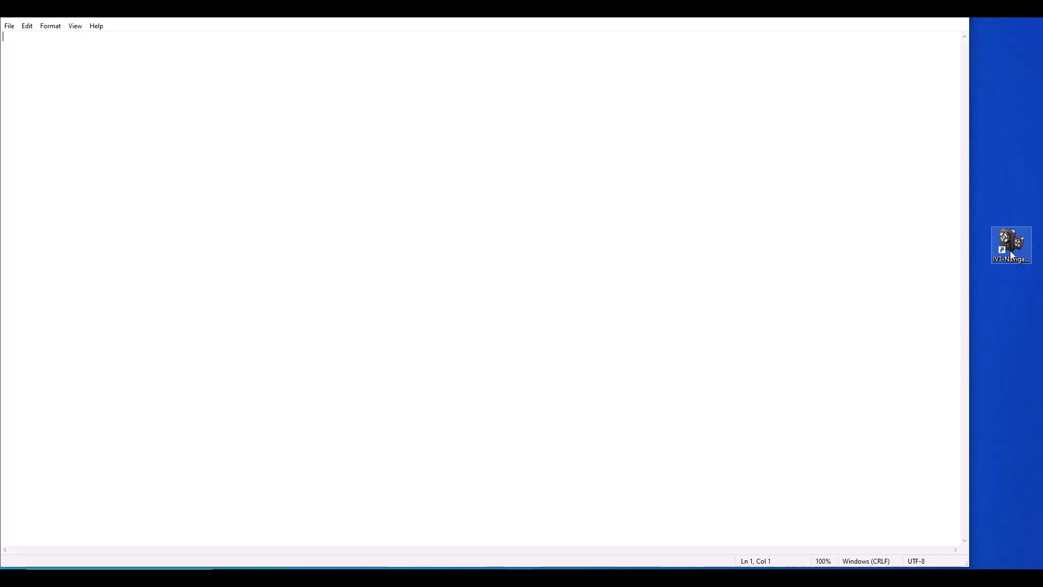
Step: Open the IV3-Navigator shortcut's file location and copy the folder path from the address bar
{"action": "right_click", "coordinate": [1011, 253]}
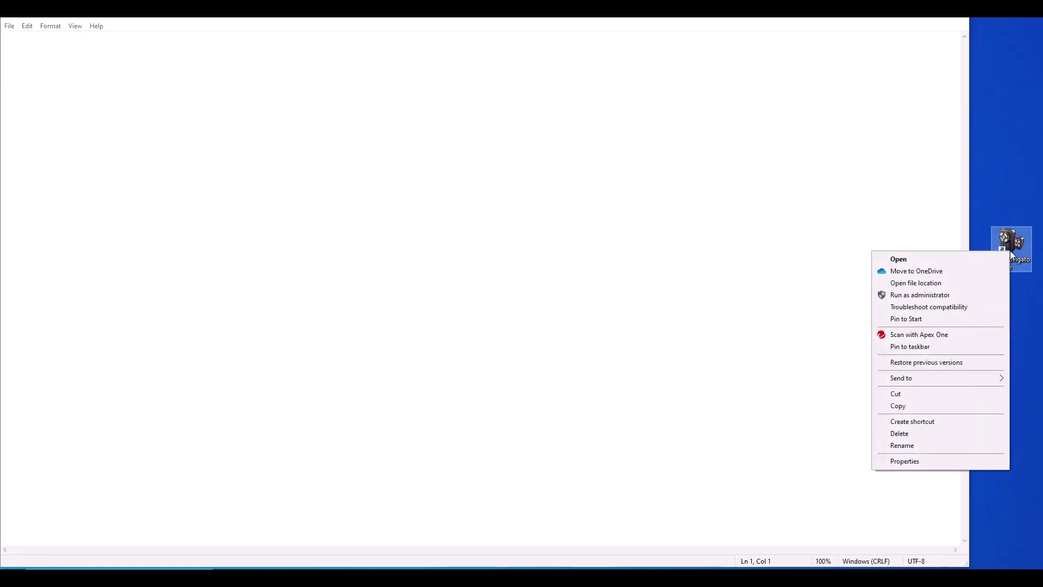
{"action": "left_click", "coordinate": [937, 283]}
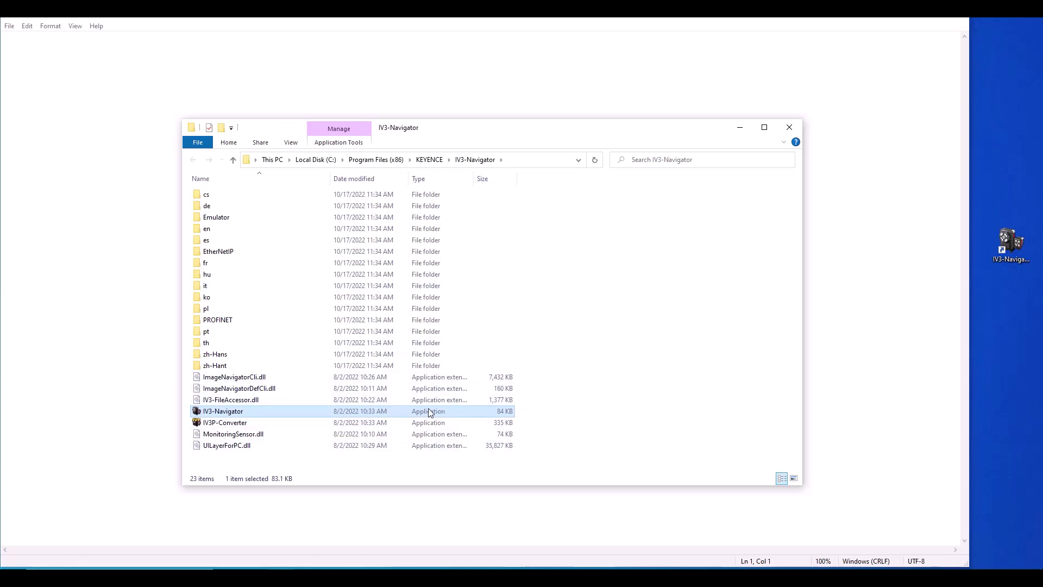
{"action": "left_click", "coordinate": [524, 162]}
{"action": "right_click", "coordinate": [523, 162]}
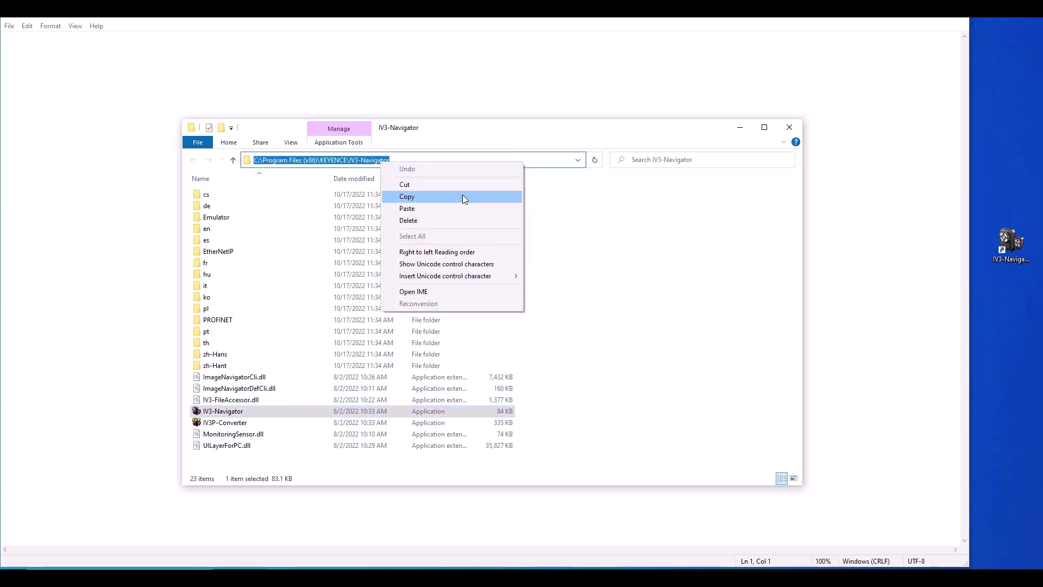
{"action": "left_click", "coordinate": [419, 197]}
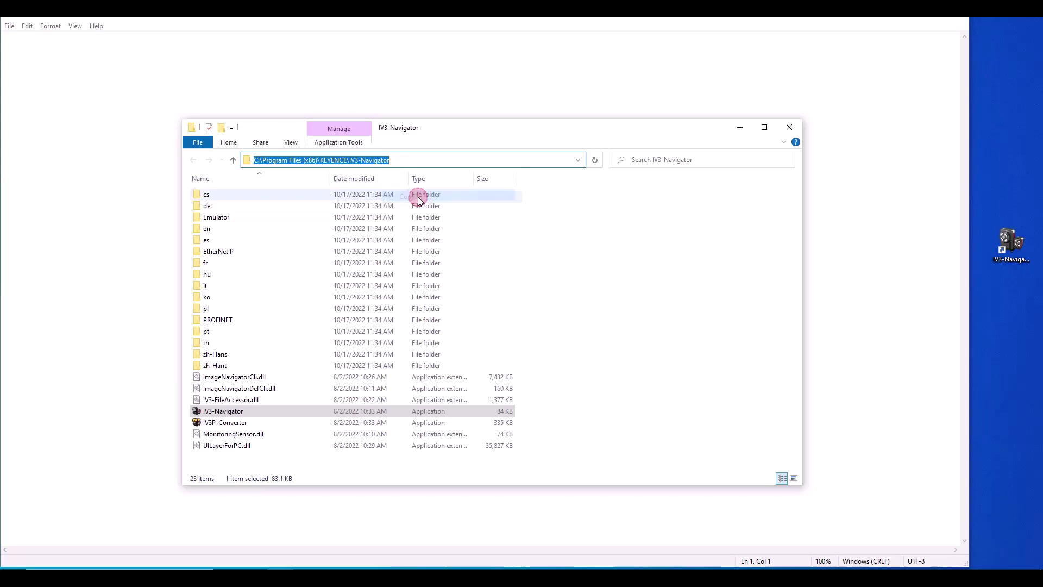
Step: In Browse, paste the IV3-Navigator install folder path and pick the IV3-Navigator application
{"action": "key", "text": "alt+Tab"}
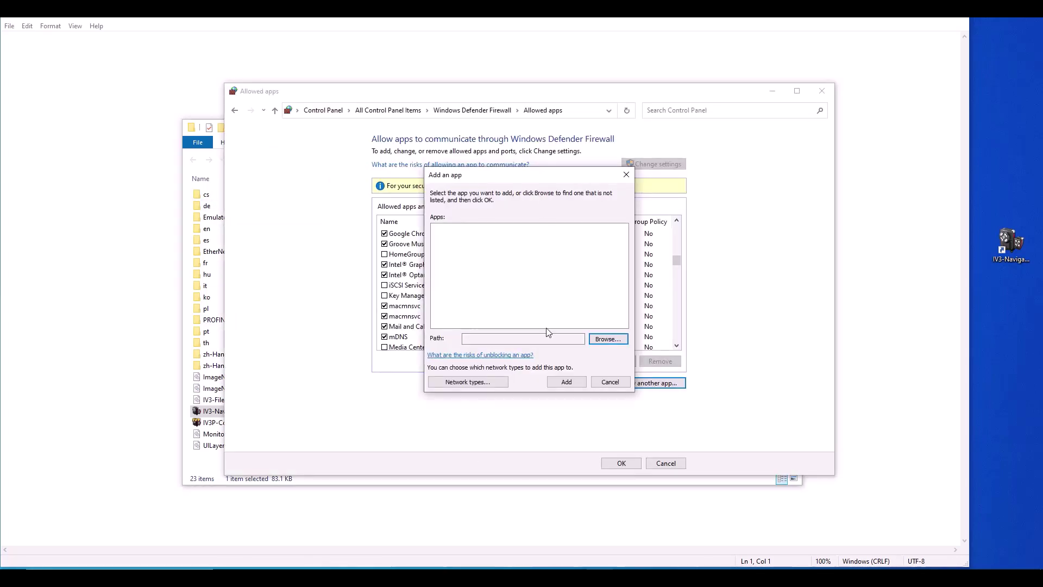
{"action": "left_click", "coordinate": [608, 338]}
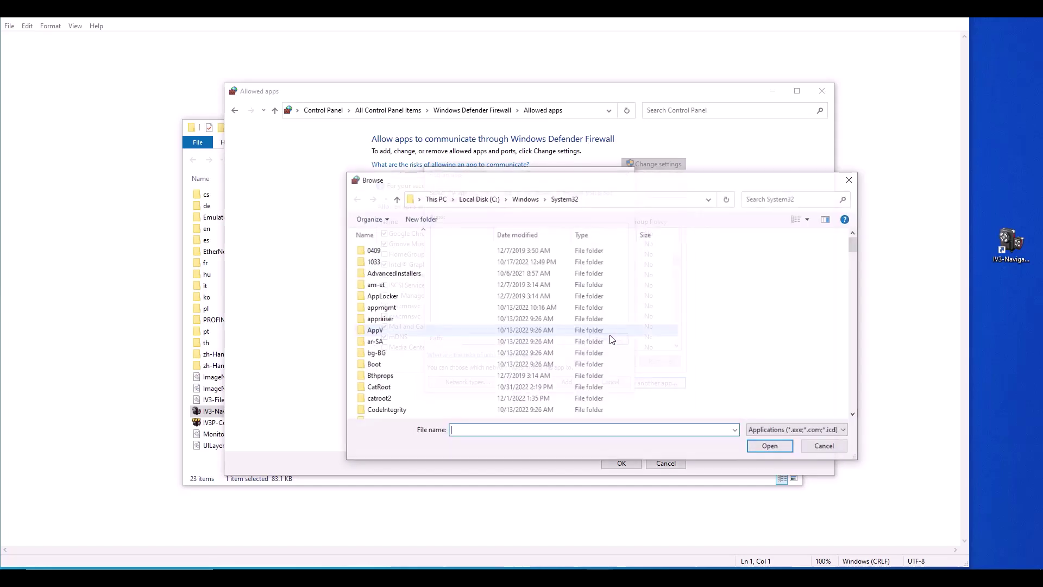
{"action": "left_click", "coordinate": [597, 202]}
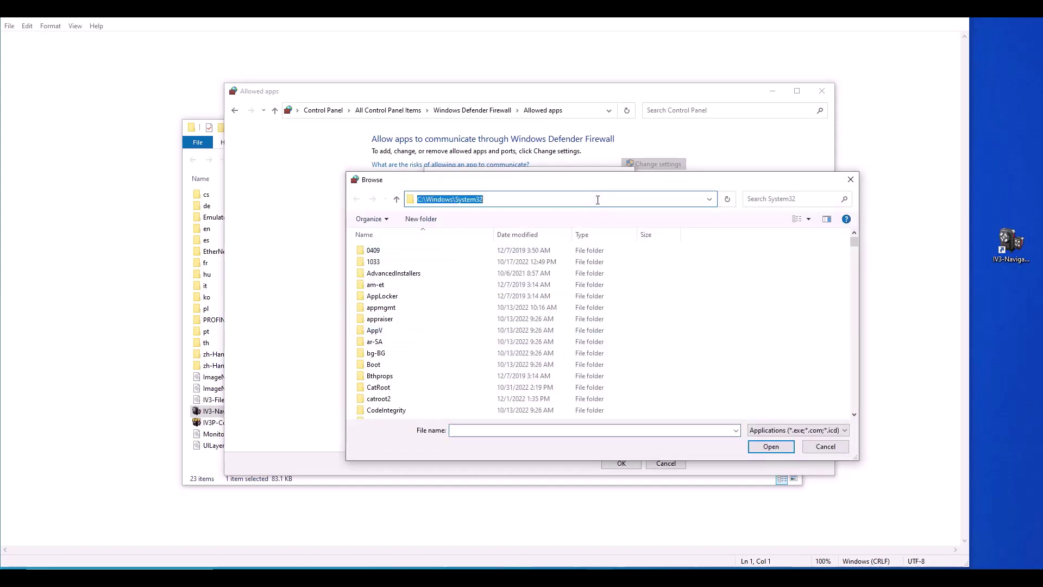
{"action": "right_click", "coordinate": [595, 199]}
{"action": "left_click", "coordinate": [496, 246]}
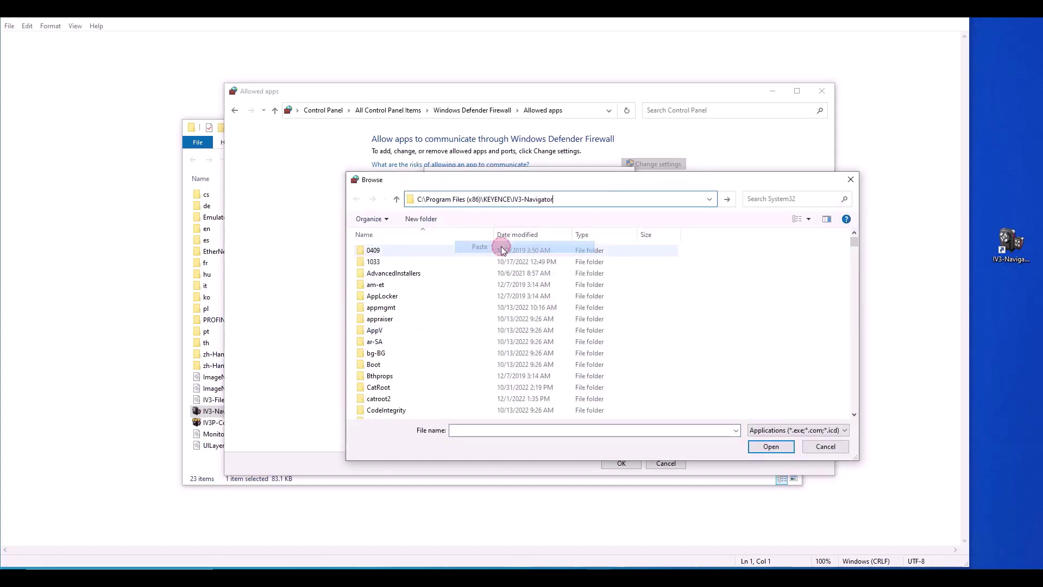
{"action": "key", "text": "Return"}
{"action": "scroll", "coordinate": [543, 293], "scroll_direction": "down", "scroll_amount": 1}
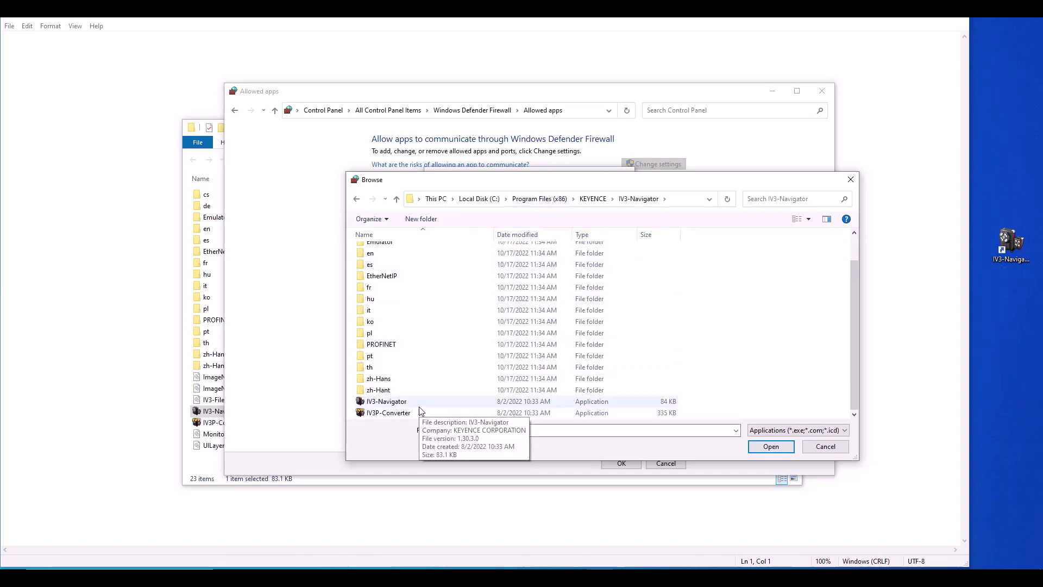
{"action": "left_click", "coordinate": [421, 402]}
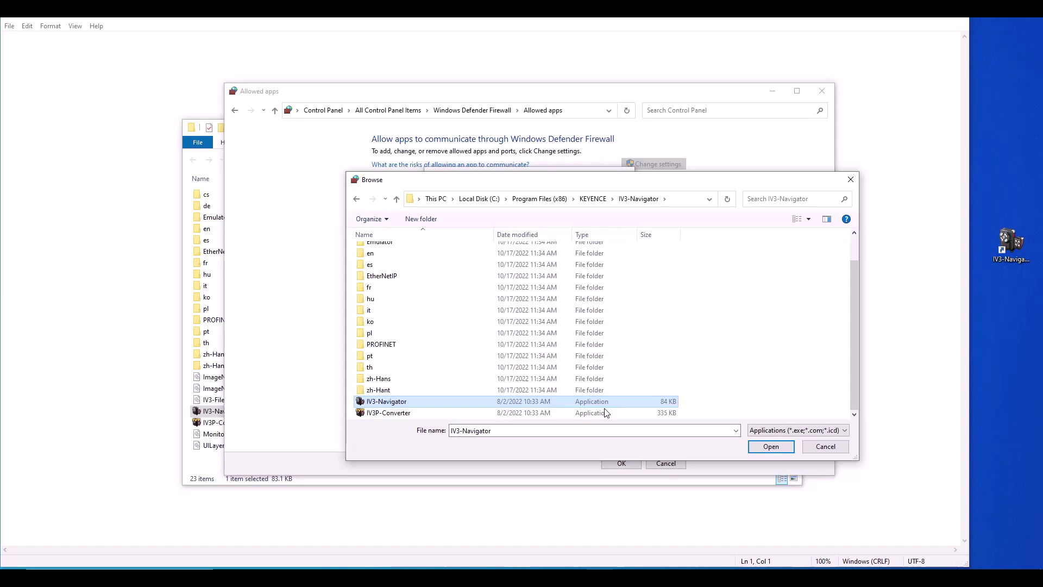
{"action": "left_click", "coordinate": [771, 446]}
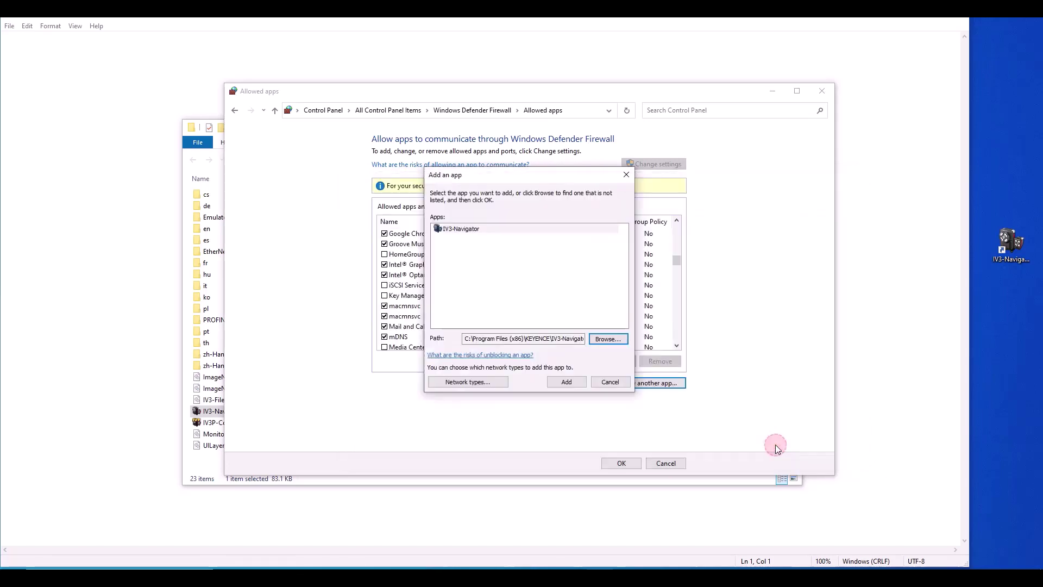
Step: Add IV3-Navigator to the allowed apps and tick its Private and Public network boxes
{"action": "left_click", "coordinate": [568, 381]}
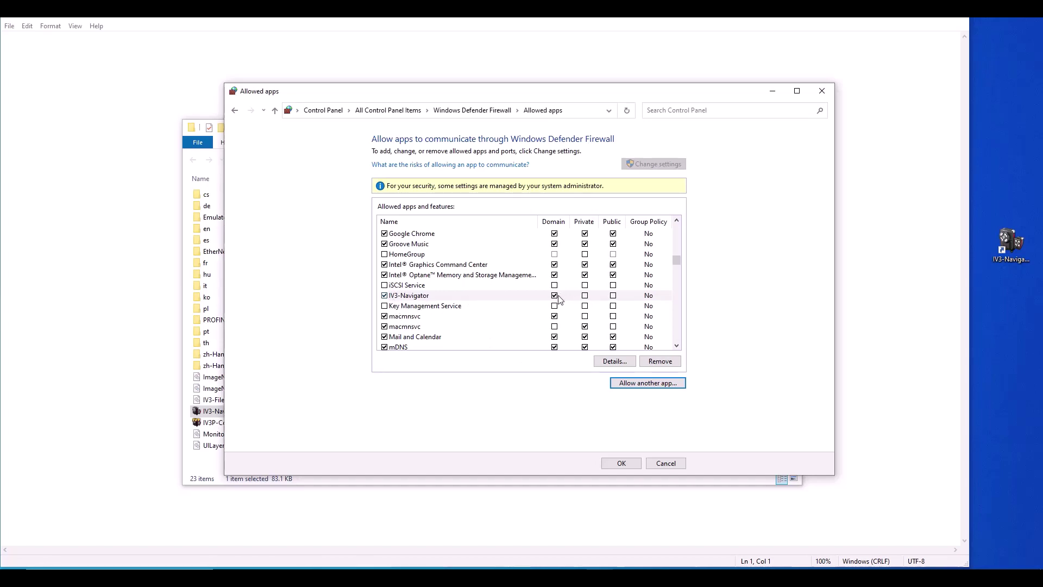
{"action": "left_click", "coordinate": [584, 296]}
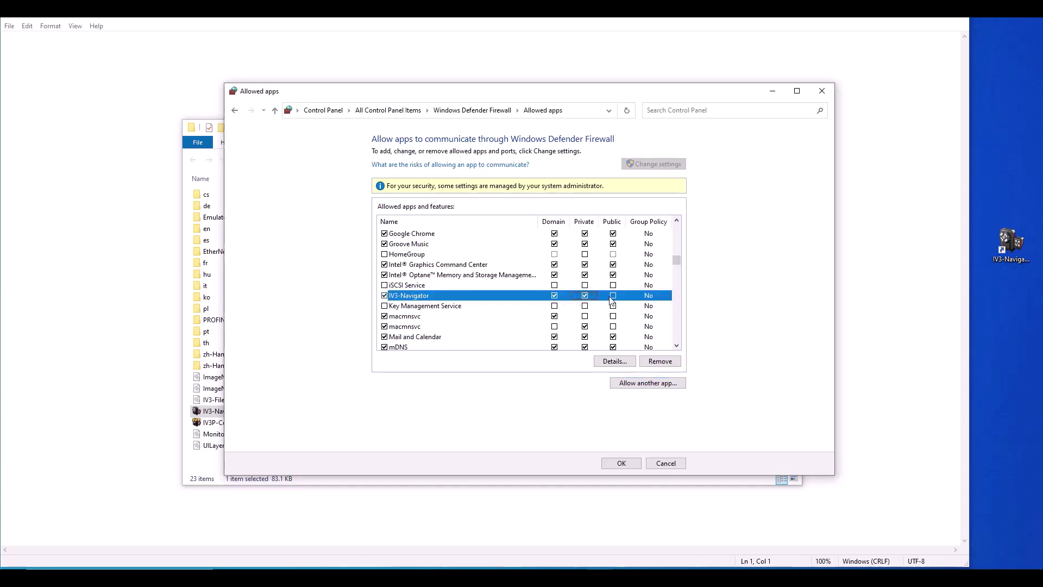
{"action": "left_click", "coordinate": [613, 296]}
{"action": "left_click", "coordinate": [677, 345]}
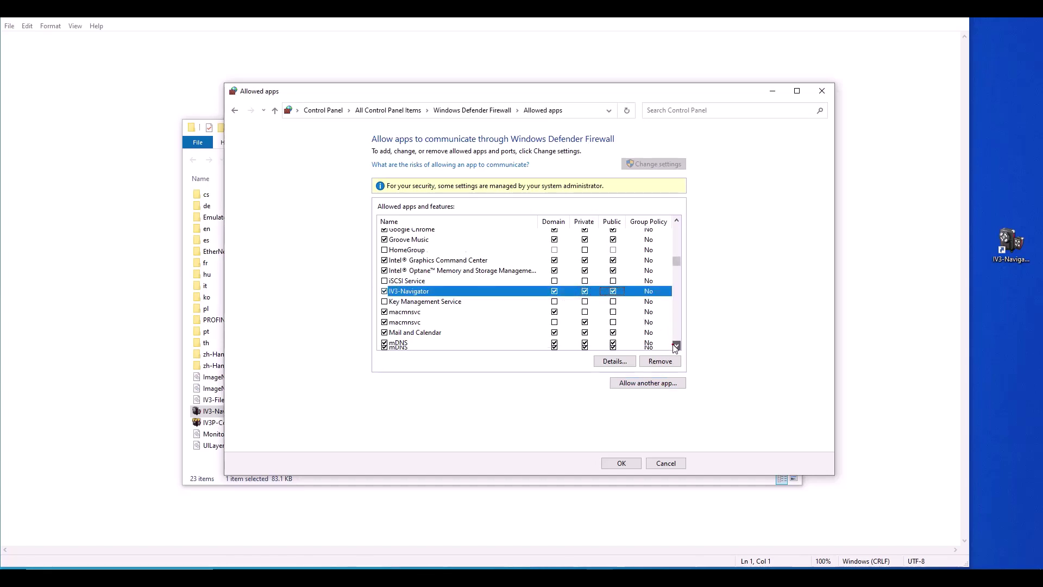
{"action": "left_click", "coordinate": [663, 328]}
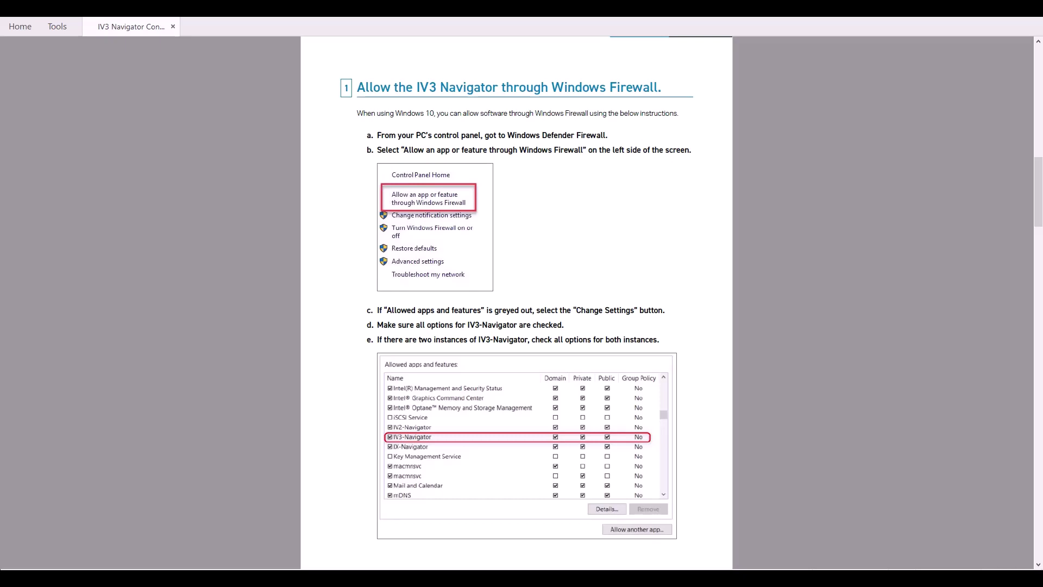
Step: Exit full-screen view in Acrobat Reader on the guide's Windows Firewall page
{"action": "key", "text": "F9"}
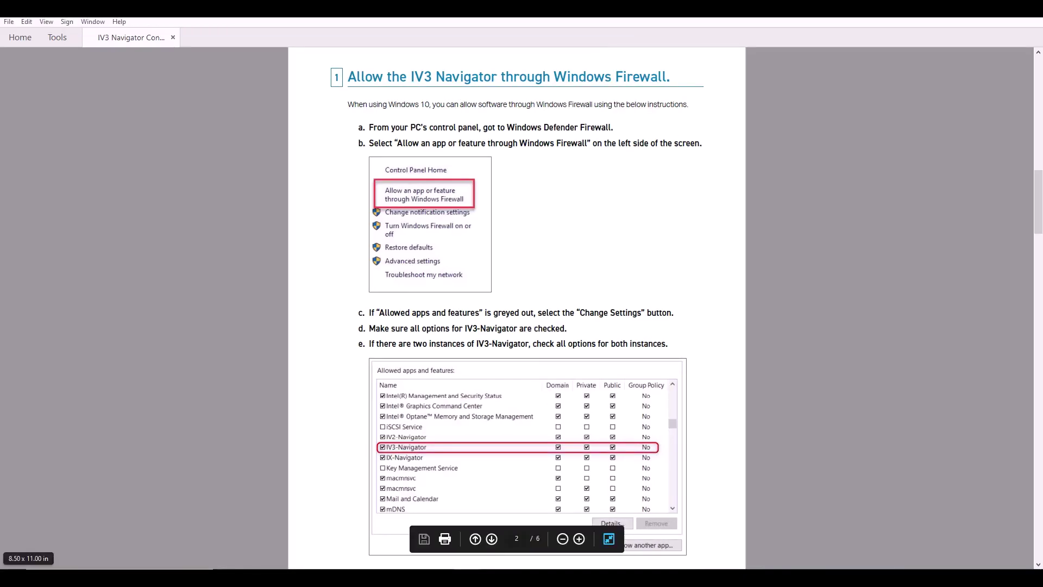
Step: Open Control Panel's Network and Sharing Center and go to Change adapter settings
{"action": "key", "text": "super"}
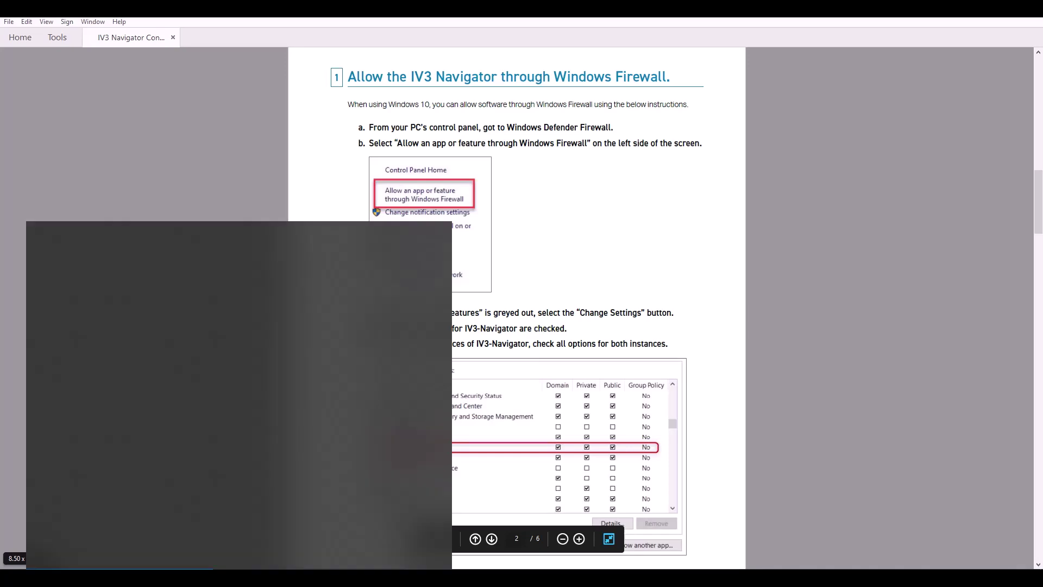
{"action": "type", "text": "control panel"}
{"action": "key", "text": "Return"}
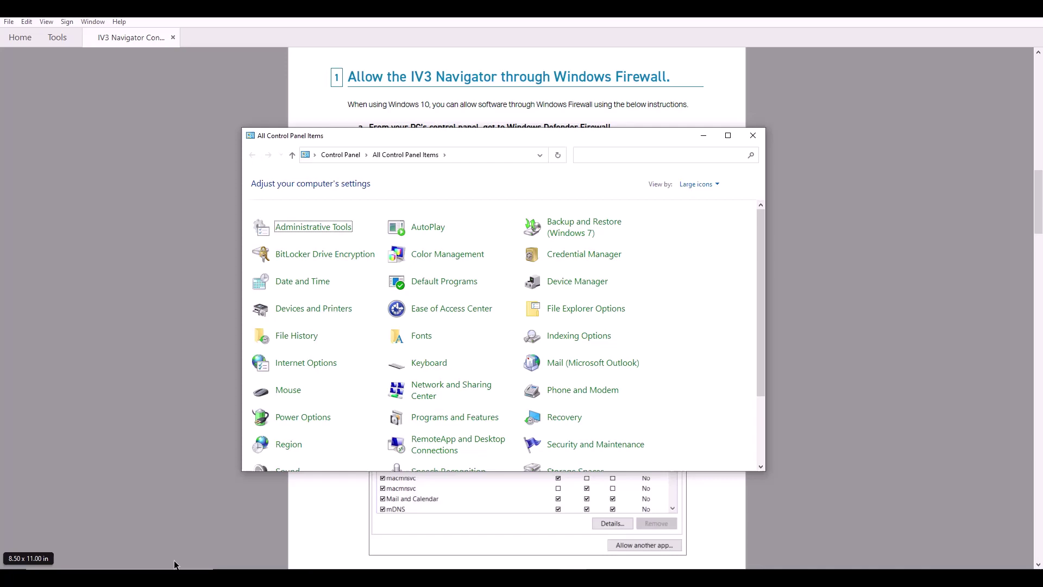
{"action": "left_click", "coordinate": [450, 390]}
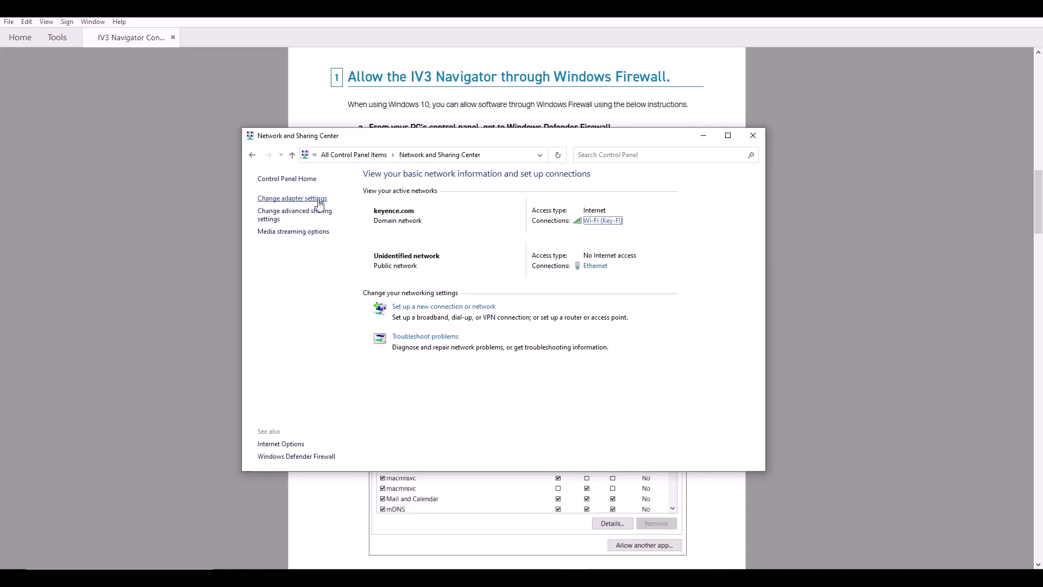
{"action": "left_click", "coordinate": [320, 200]}
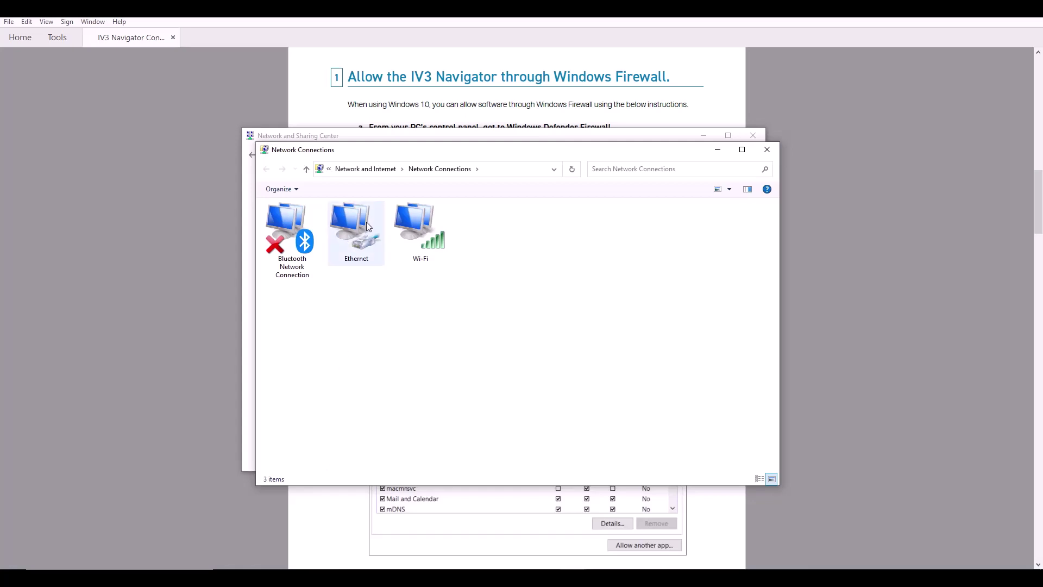
Step: Open the Ethernet adapter's Properties, then its Internet Protocol Version 4 (TCP/IPv4) settings
{"action": "right_click", "coordinate": [358, 250]}
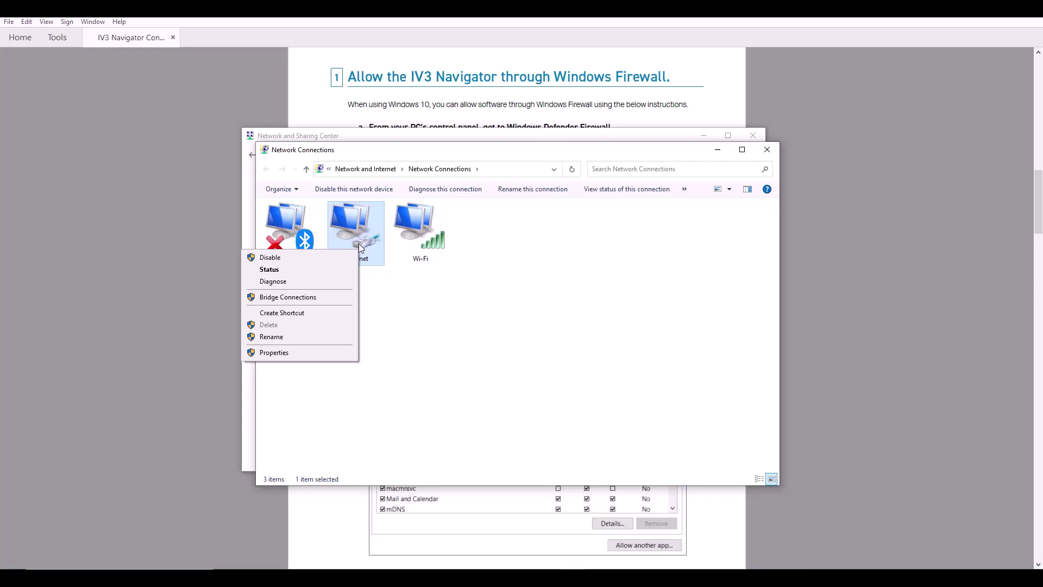
{"action": "left_click", "coordinate": [284, 353]}
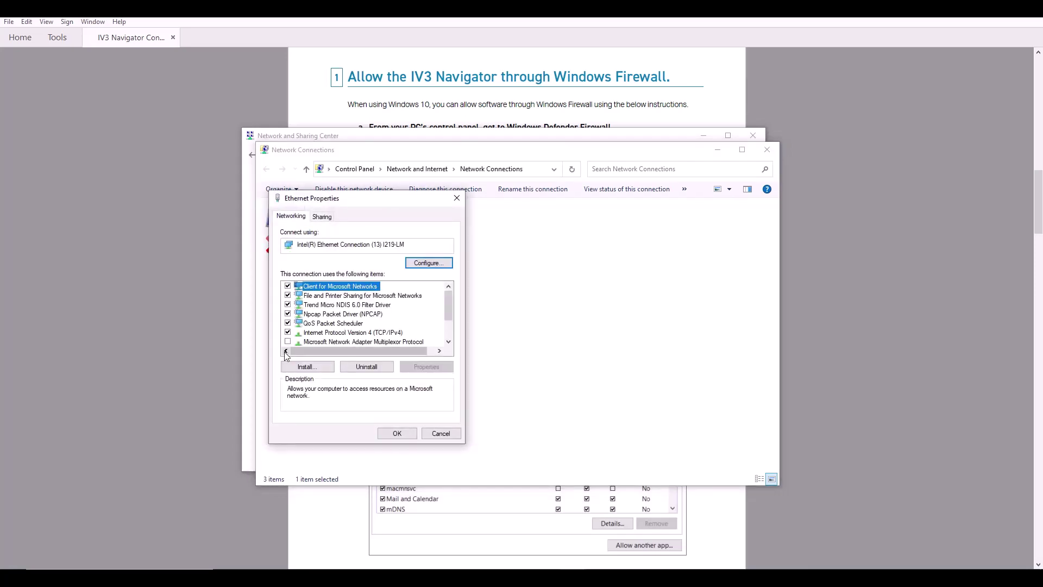
{"action": "left_click", "coordinate": [319, 334]}
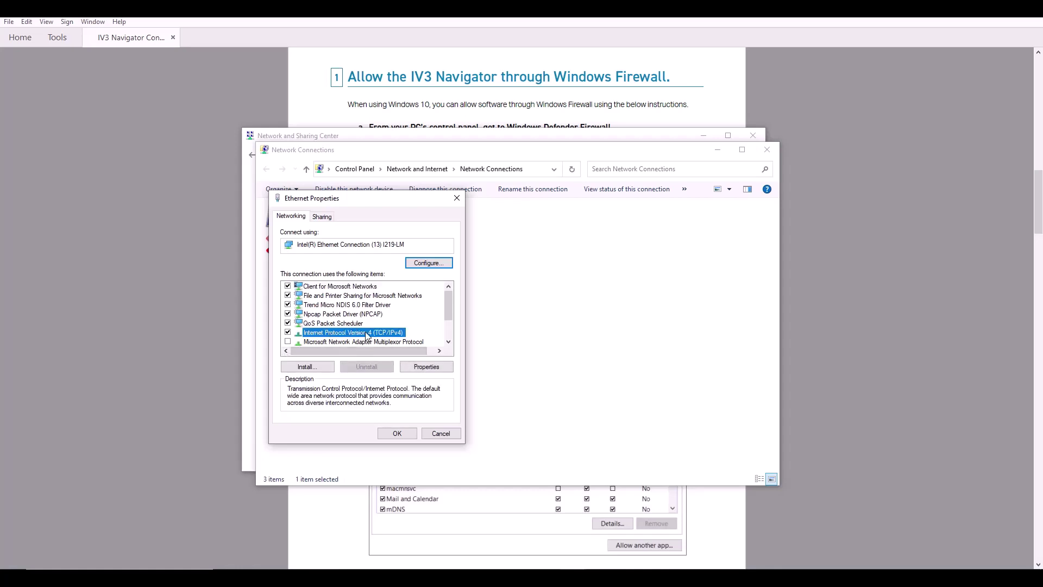
{"action": "left_click", "coordinate": [427, 368]}
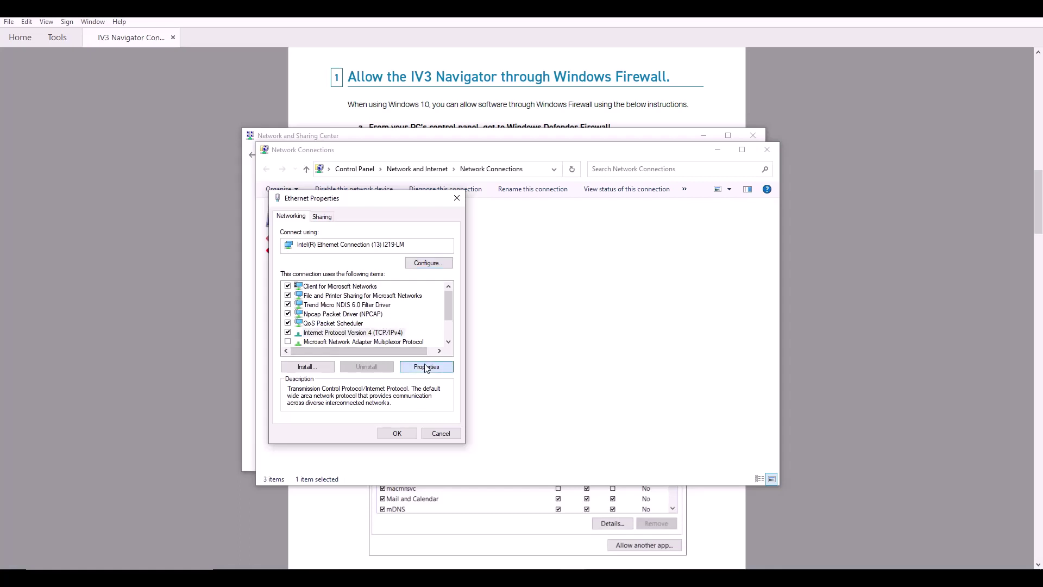
Step: Enter static IP 172.19.102.254 with subnet mask 255.255.255.0 for Ethernet
{"action": "left_click_drag", "start_coordinate": [394, 240], "coordinate": [379, 205]}
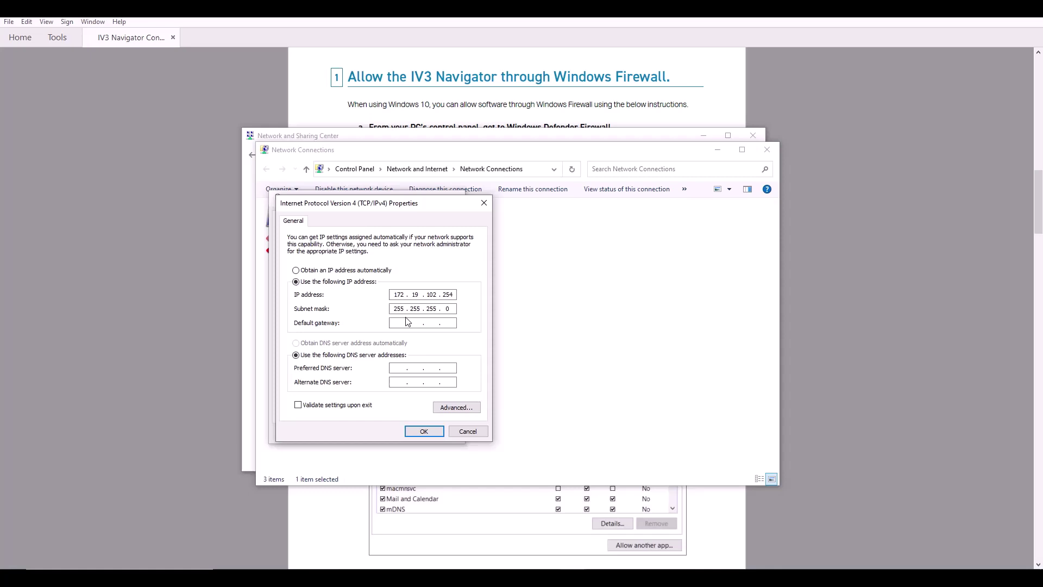
{"action": "left_click", "coordinate": [341, 271]}
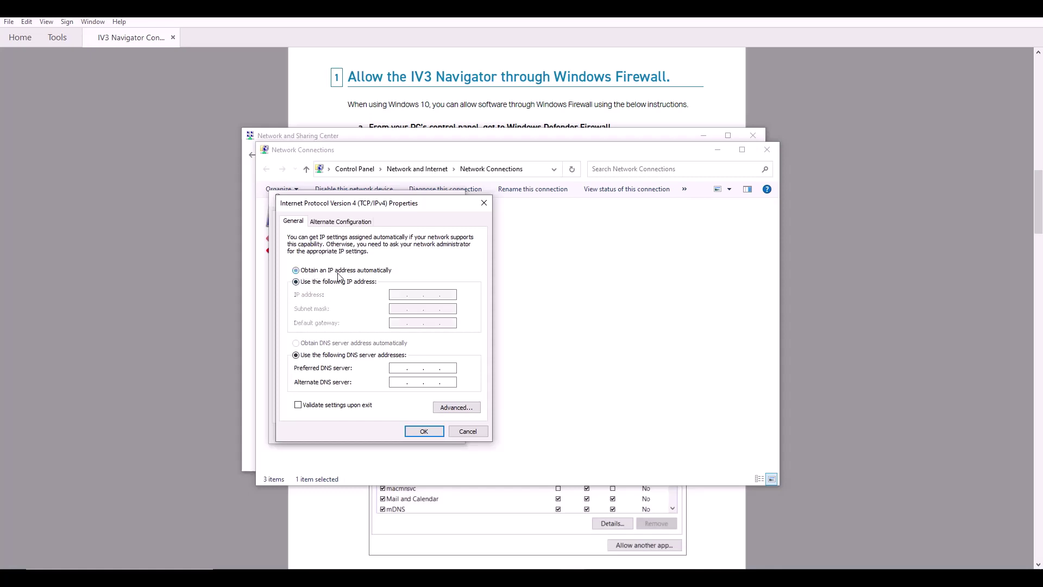
{"action": "left_click", "coordinate": [307, 283]}
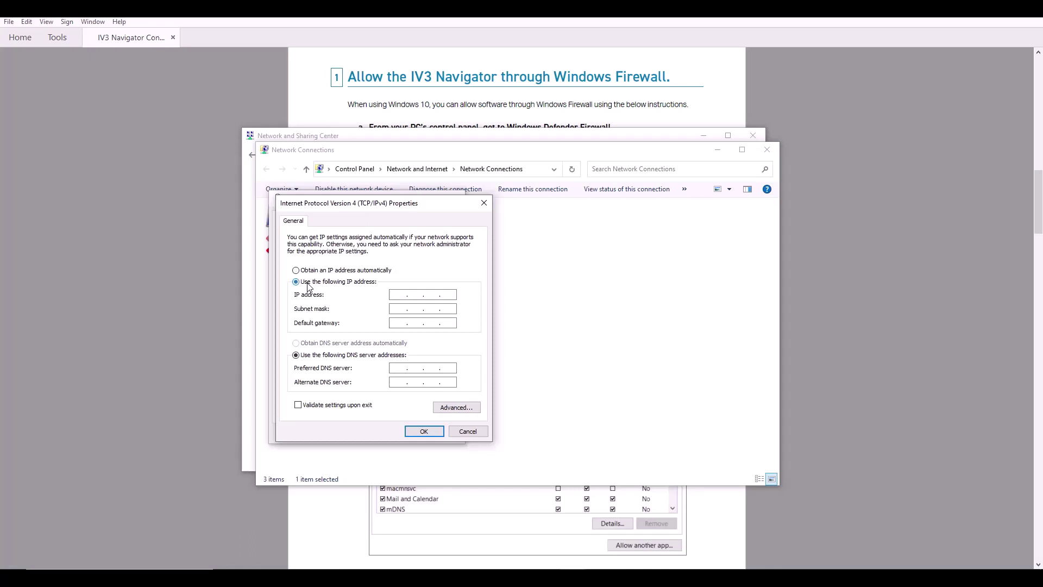
{"action": "left_click", "coordinate": [398, 293]}
{"action": "type", "text": "172 . 19 . 102"}
{"action": "type", "text": "254"}
{"action": "left_click", "coordinate": [396, 308]}
{"action": "double_click", "coordinate": [434, 308]}
{"action": "type", "text": "255.255.255.0"}
{"action": "left_click", "coordinate": [456, 308]}
Step: Apply the IPv4 settings and close the Ethernet properties and network connections windows
{"action": "left_click", "coordinate": [423, 432]}
{"action": "left_click", "coordinate": [399, 434]}
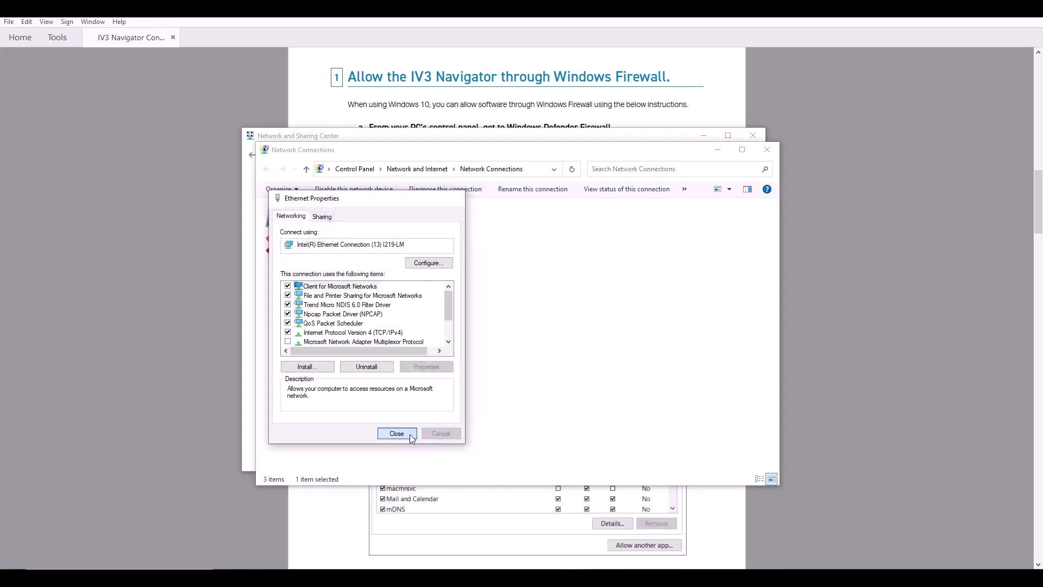
{"action": "left_click", "coordinate": [767, 151]}
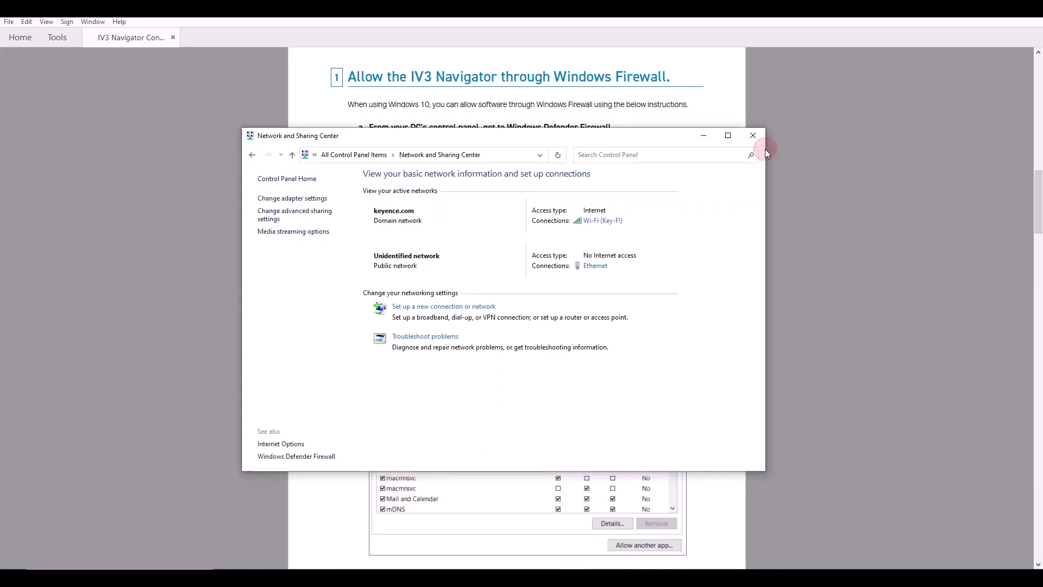
Step: Close the Network and Sharing Center, then choose the 172.19.102.254 Ethernet adapter for sensor connection
{"action": "left_click", "coordinate": [753, 135]}
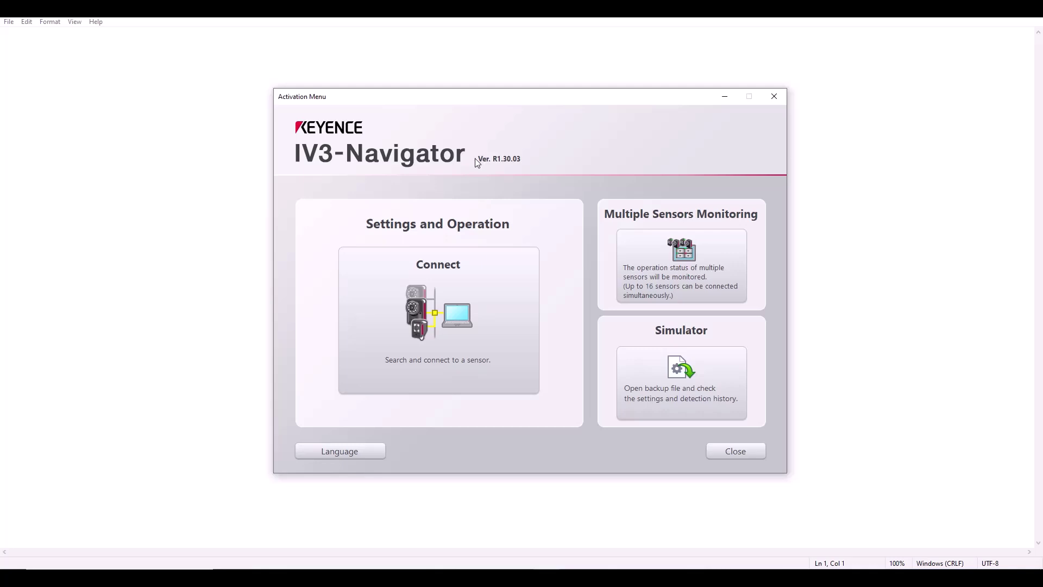
{"action": "left_click", "coordinate": [441, 313]}
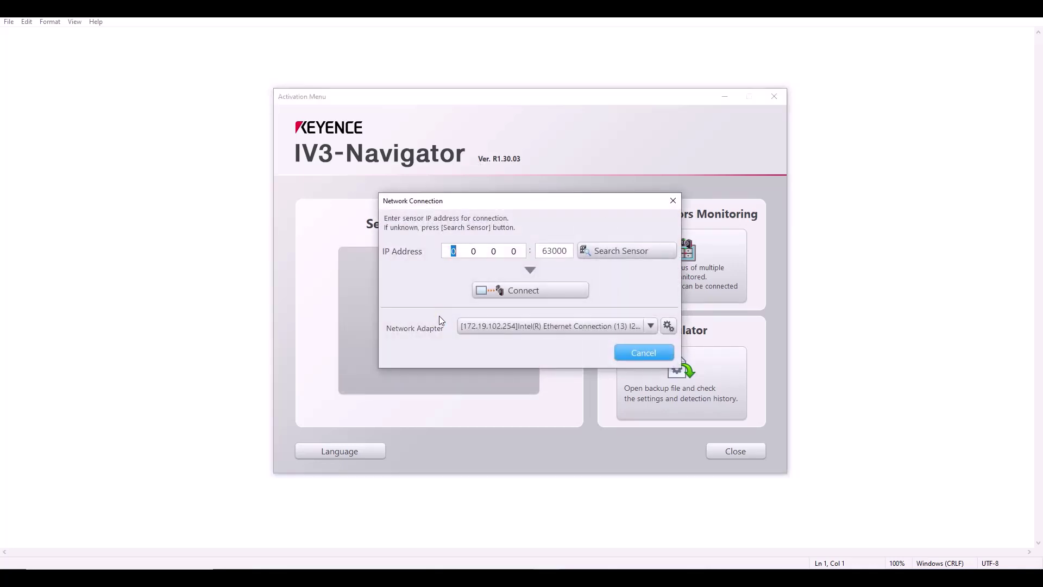
{"action": "left_click", "coordinate": [496, 322]}
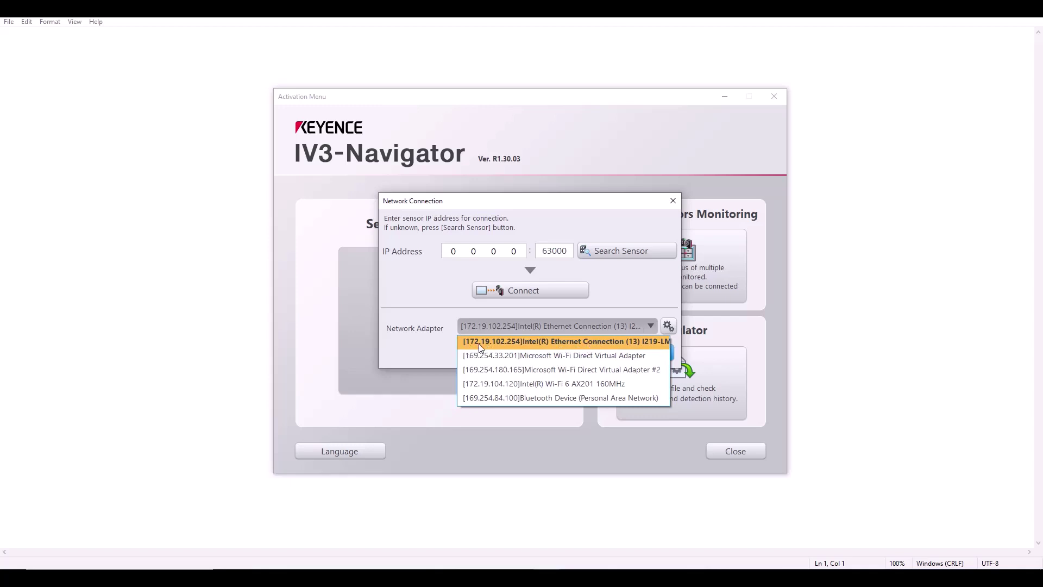
{"action": "left_click", "coordinate": [521, 346]}
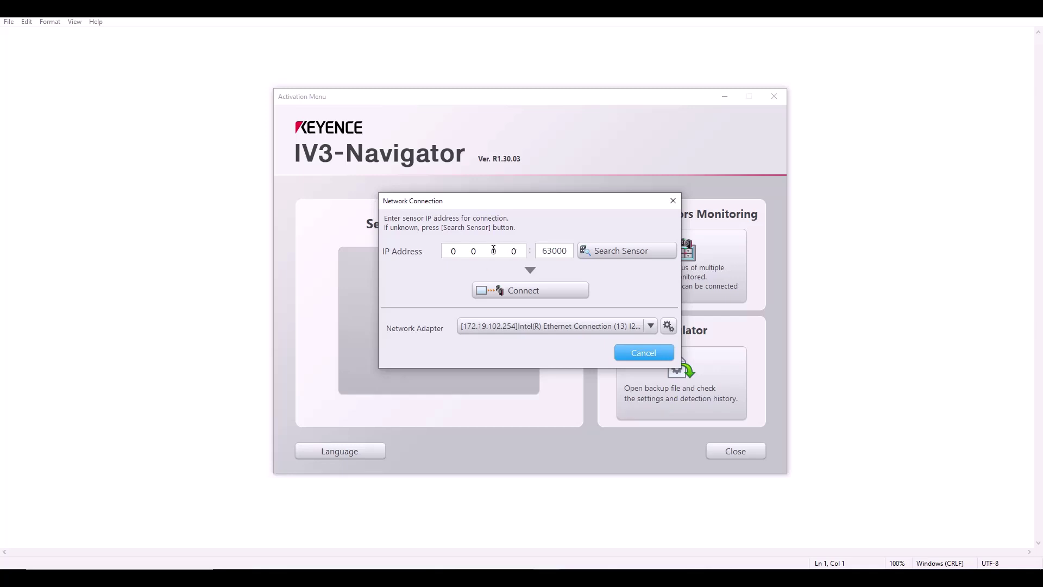
Step: Search the network and find the IV3-G500CA sensor, whose IP address is Not Set
{"action": "left_click", "coordinate": [642, 253]}
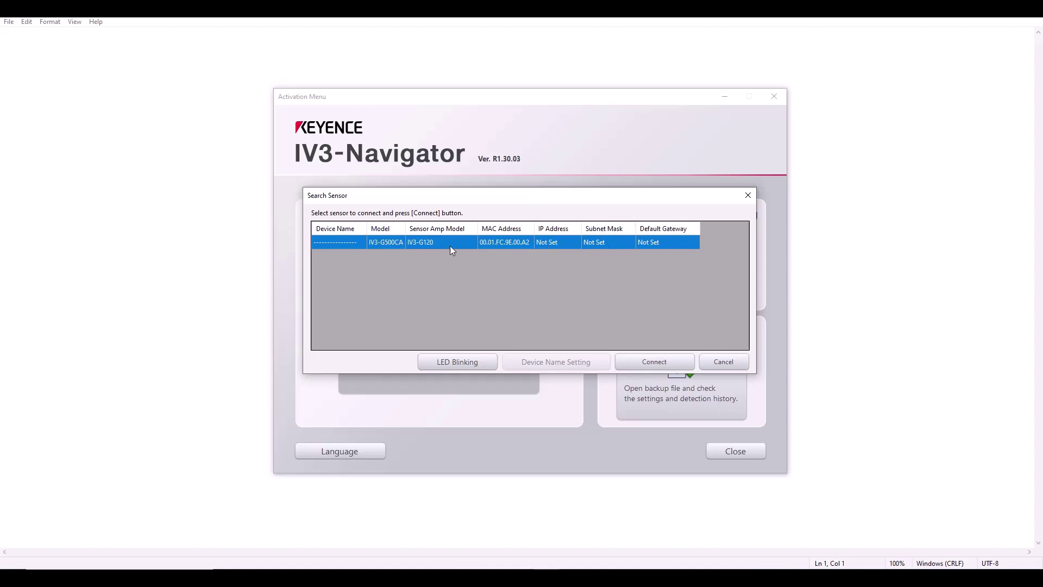
Step: Connect to the found IV3-G500CA sensor and agree to set up its network settings
{"action": "left_click", "coordinate": [669, 365]}
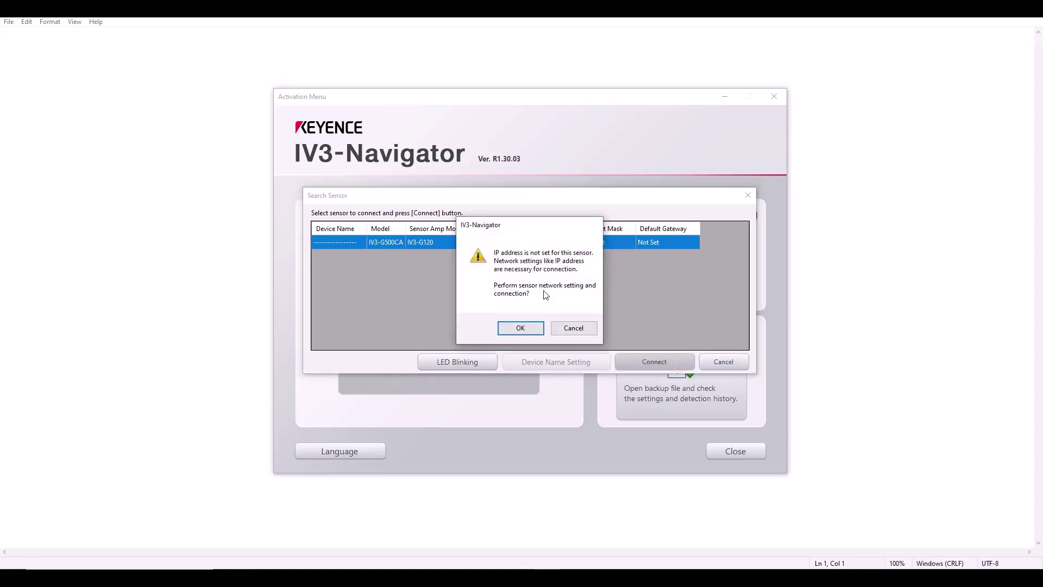
{"action": "left_click", "coordinate": [520, 329]}
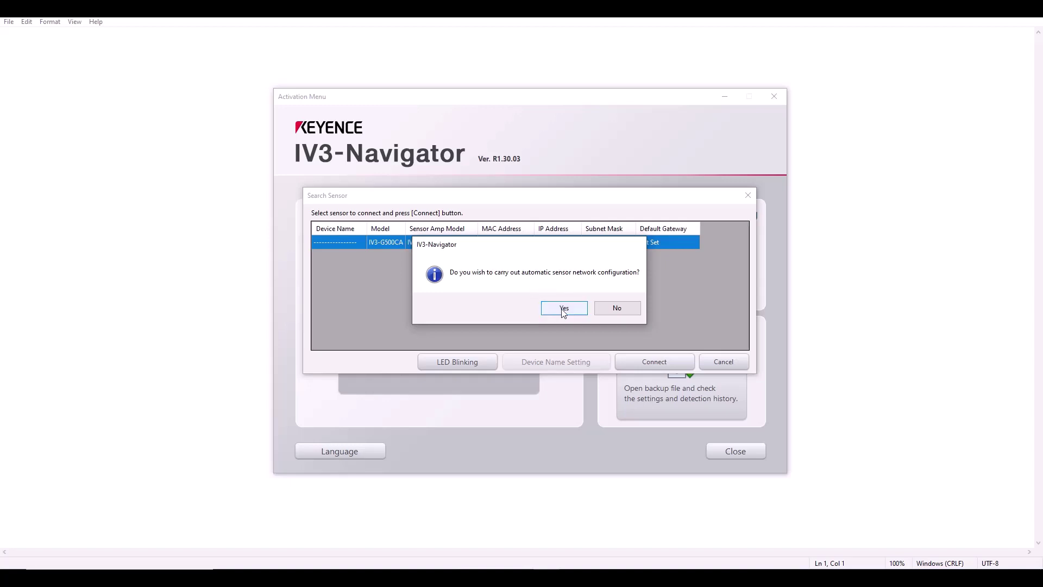
Step: Decline automatic setup, give the sensor IP 172.19.102.10, mask 255.255.255.0, gateway 0.0.0.0, and connect
{"action": "left_click", "coordinate": [617, 308]}
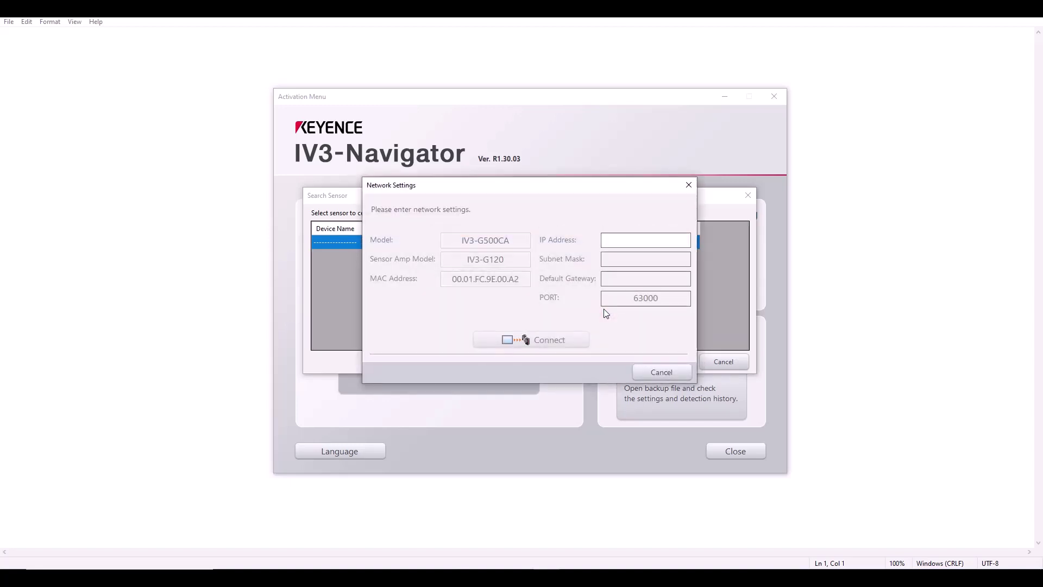
{"action": "left_click", "coordinate": [623, 241]}
{"action": "type", "text": "172"}
{"action": "type", "text": "19."}
{"action": "type", "text": "102"}
{"action": "type", "text": "10"}
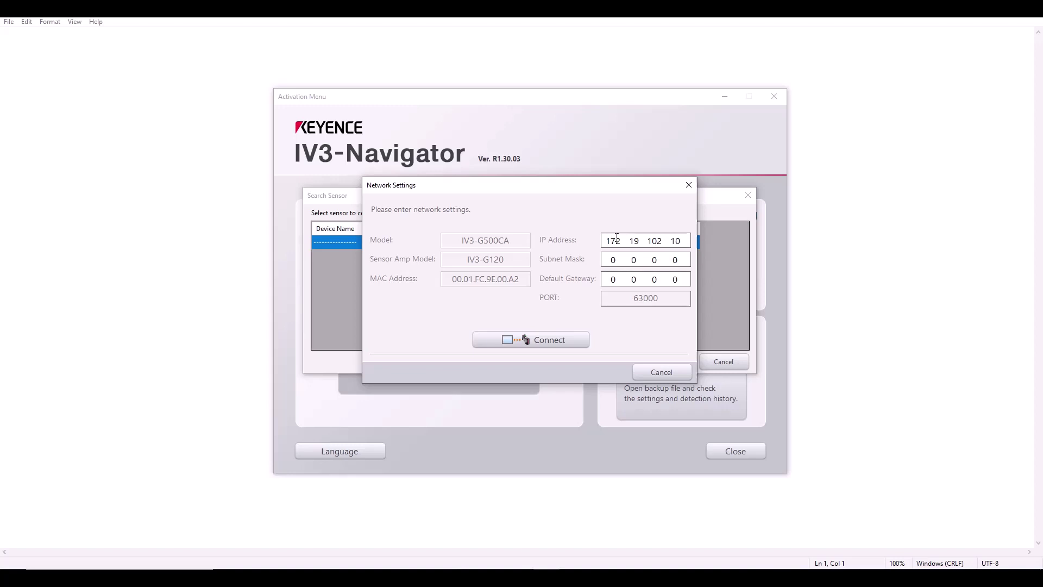
{"action": "left_click", "coordinate": [617, 260]}
{"action": "type", "text": "255 255 255"}
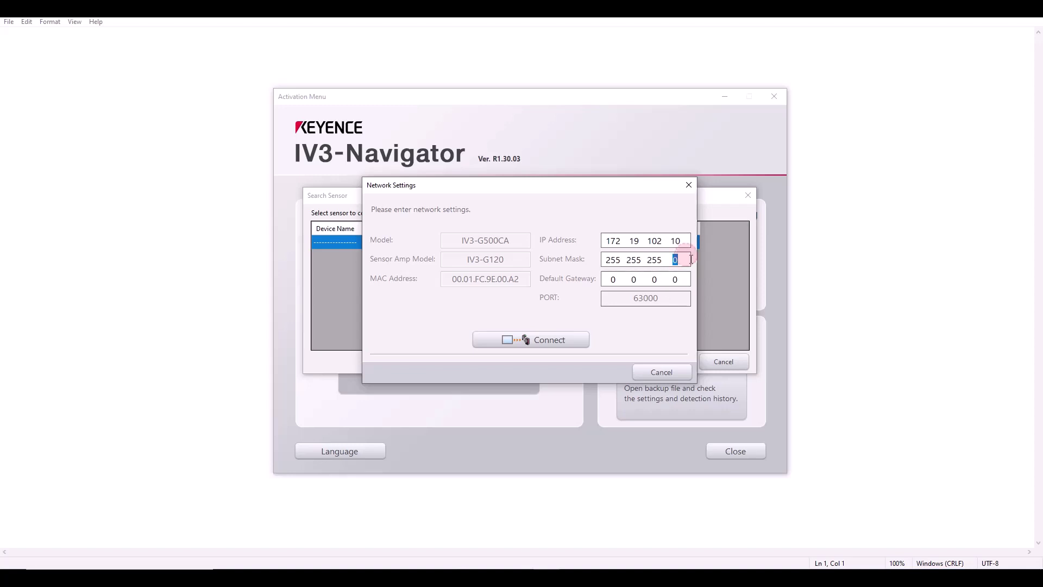
{"action": "left_click", "coordinate": [683, 278]}
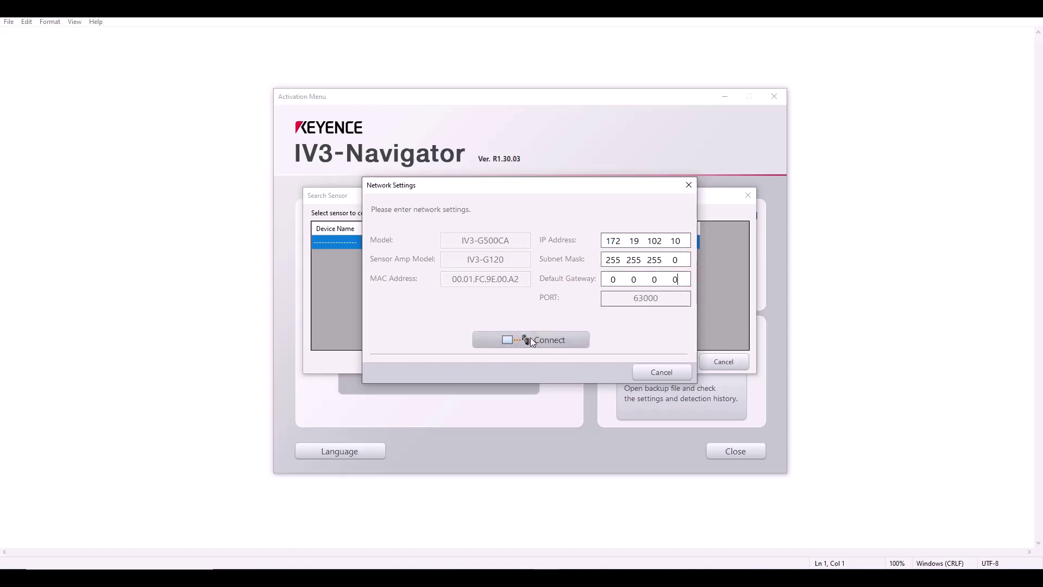
{"action": "left_click", "coordinate": [562, 346]}
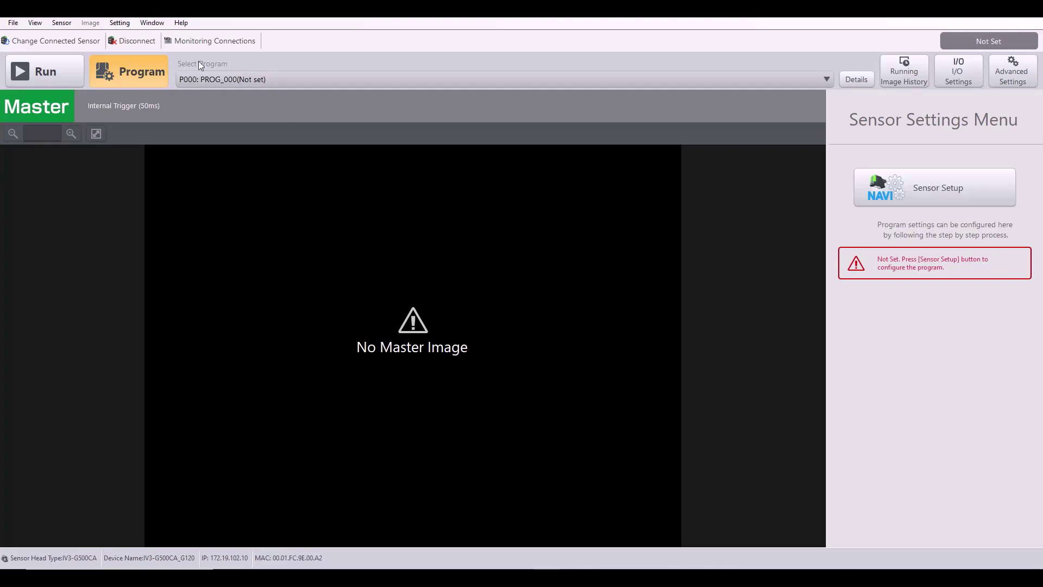
Step: Disconnect from the sensor at 172.19.102.10 and confirm with Yes
{"action": "left_click", "coordinate": [134, 41]}
{"action": "left_click", "coordinate": [491, 319]}
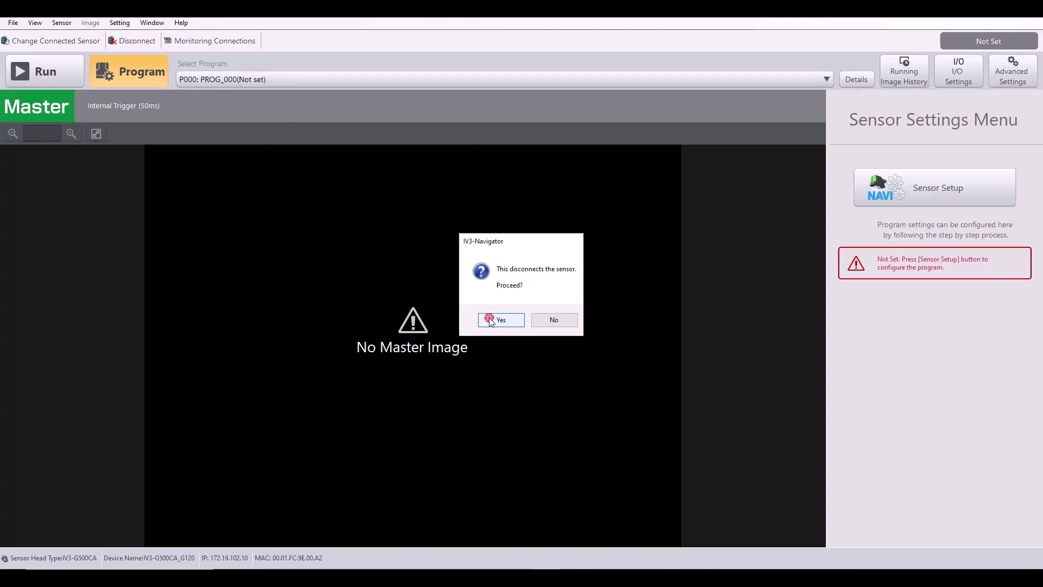
Step: Reconnect directly to the sensor at IP 172.19.102.10, port 63000
{"action": "left_click", "coordinate": [557, 283]}
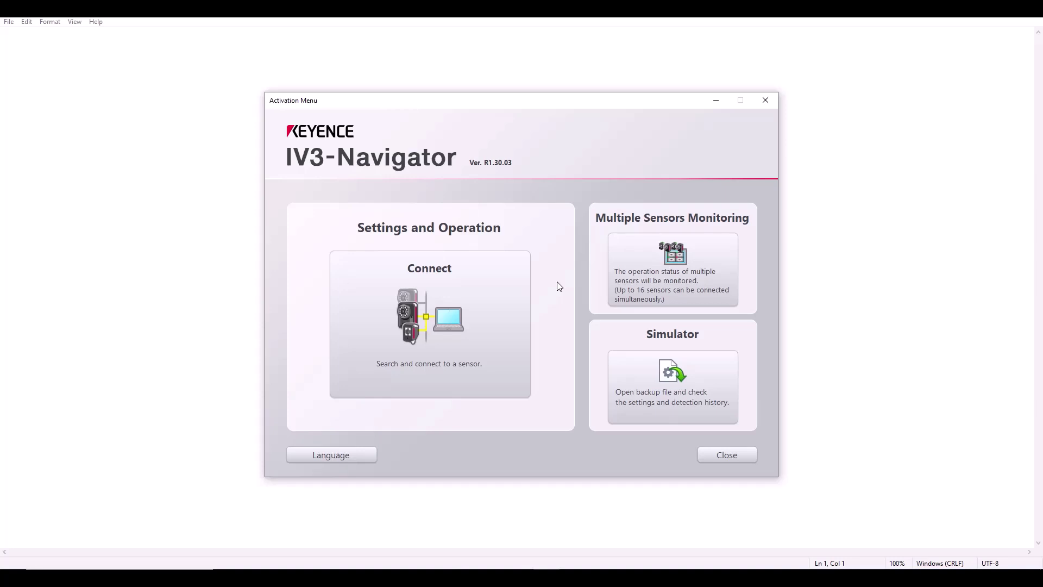
{"action": "left_click", "coordinate": [503, 284]}
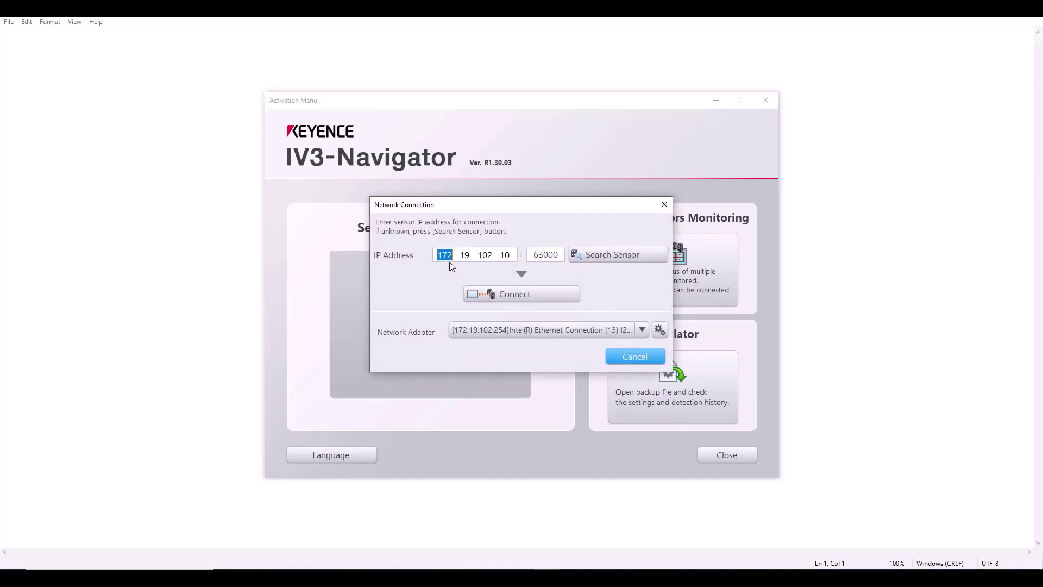
{"action": "left_click", "coordinate": [509, 256]}
{"action": "left_click", "coordinate": [515, 297]}
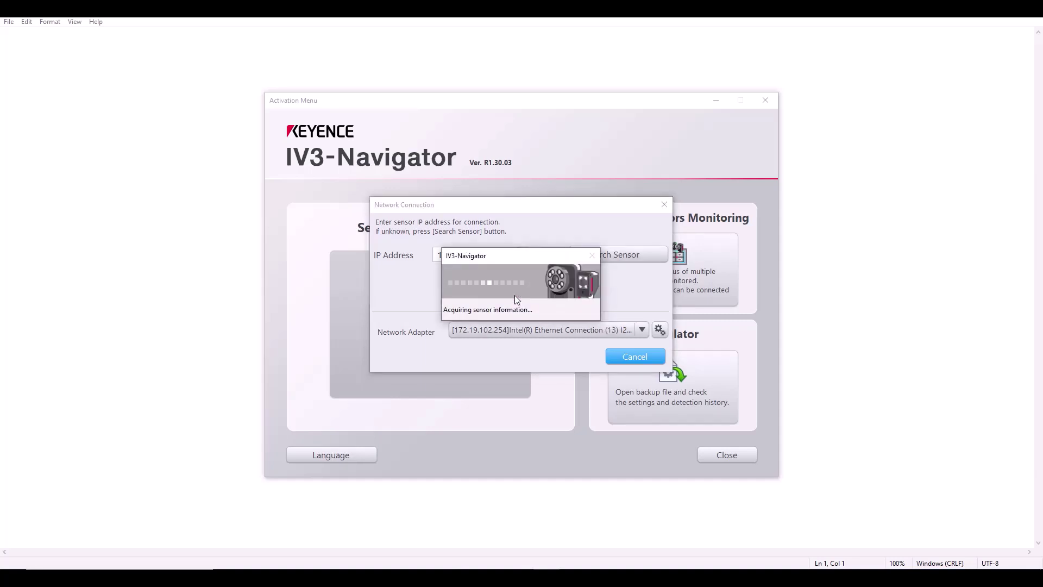